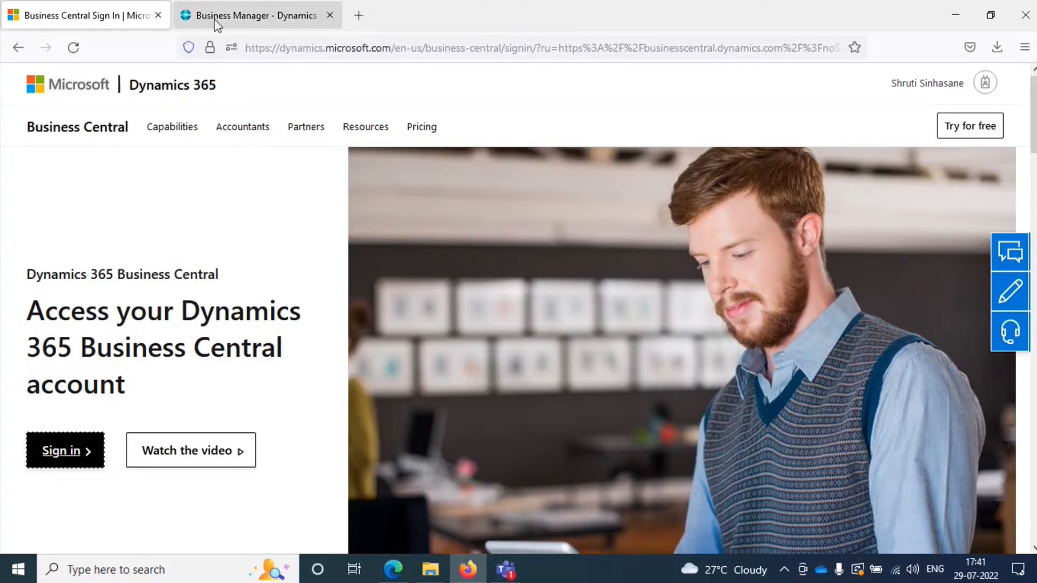
# Step: Switch to the open Business Central page, close the sign-in page, and view the customer list before returning to the home page
pyautogui.click(246, 18)
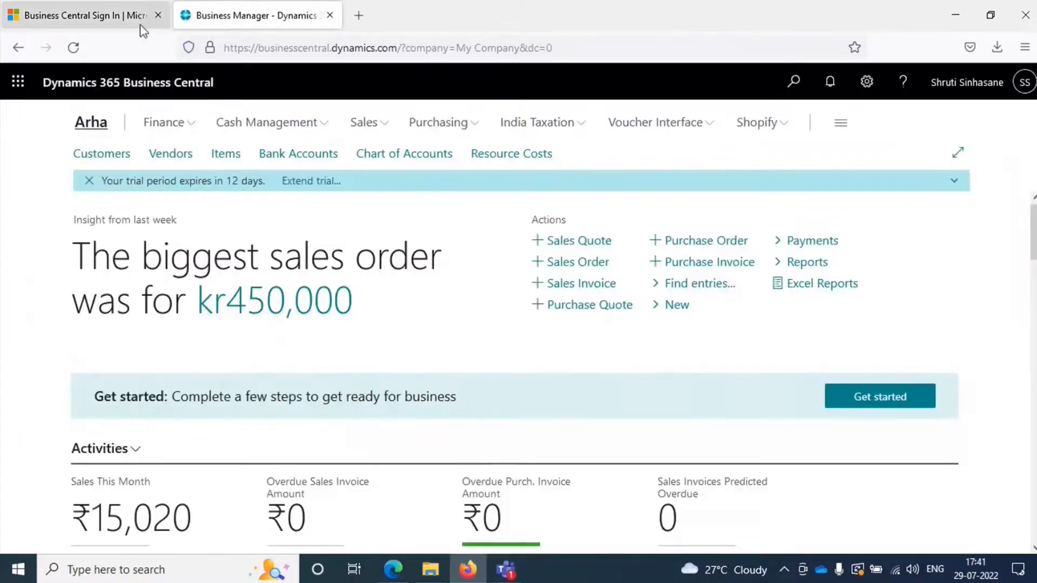
pyautogui.click(157, 15)
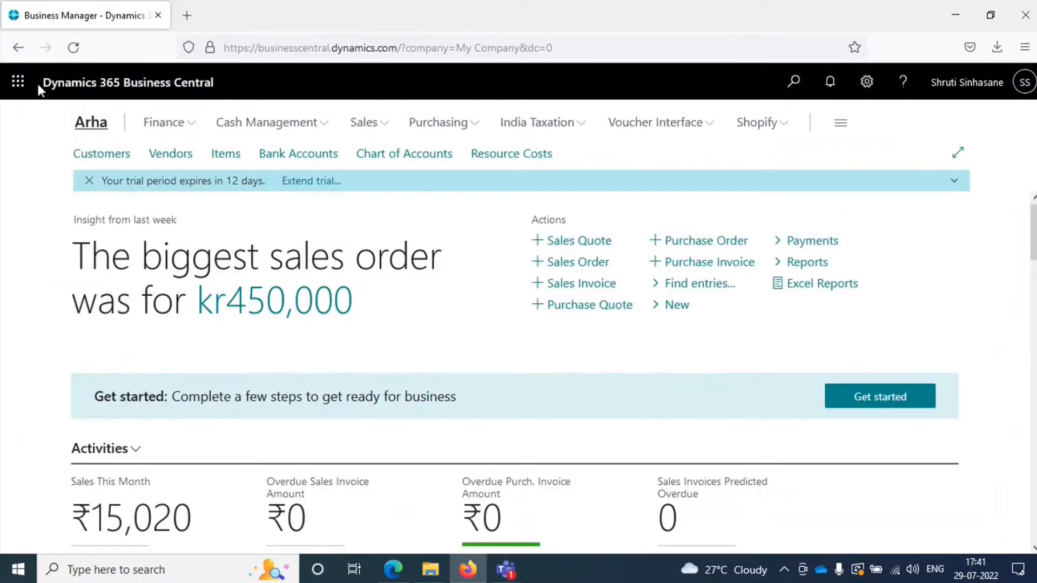
pyautogui.click(29, 51)
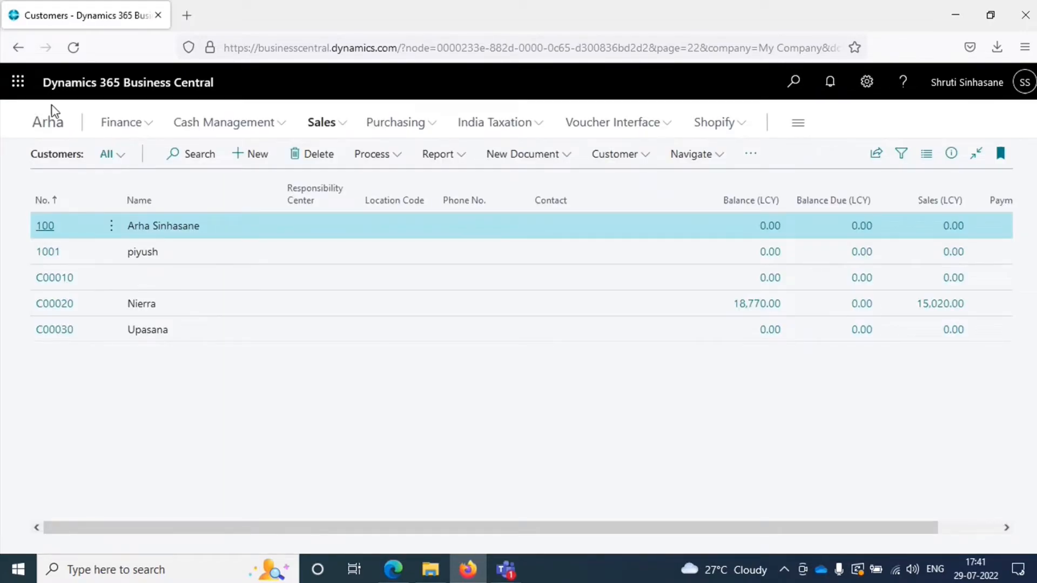
pyautogui.click(48, 125)
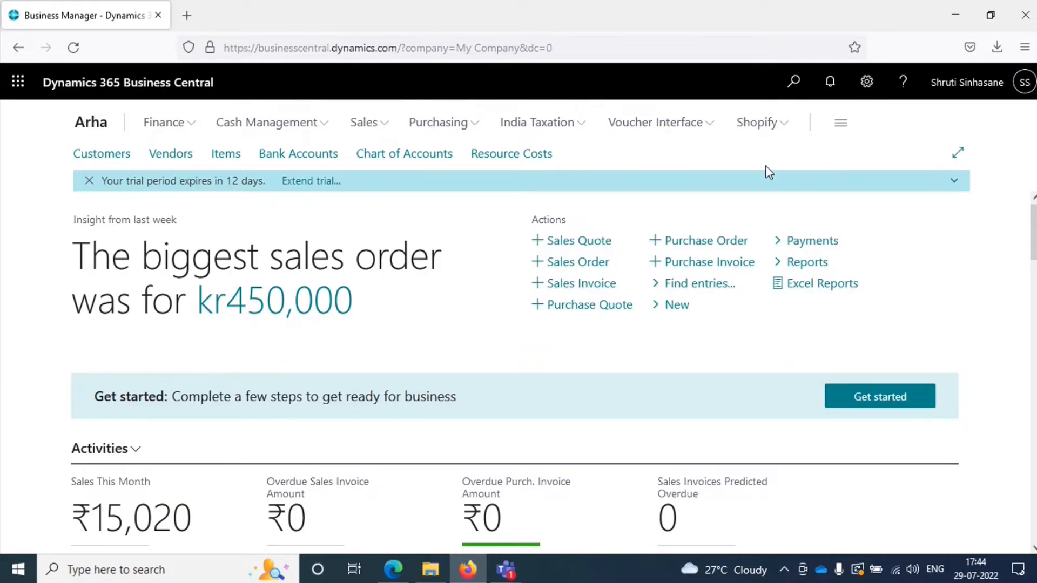
# Step: Open My Settings and review the available roles, leaving the role selection without choosing another one
pyautogui.click(867, 96)
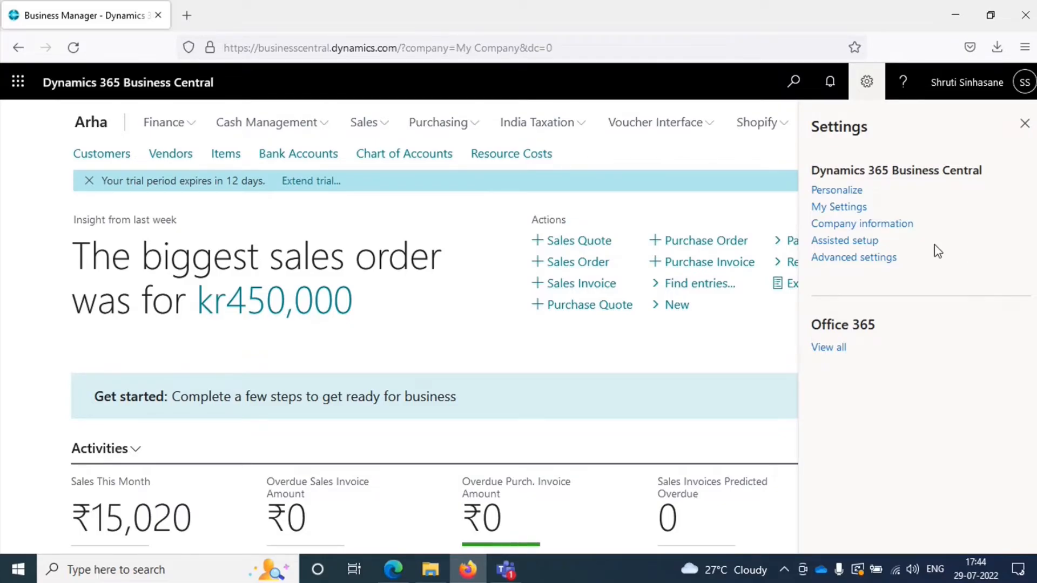
pyautogui.click(846, 210)
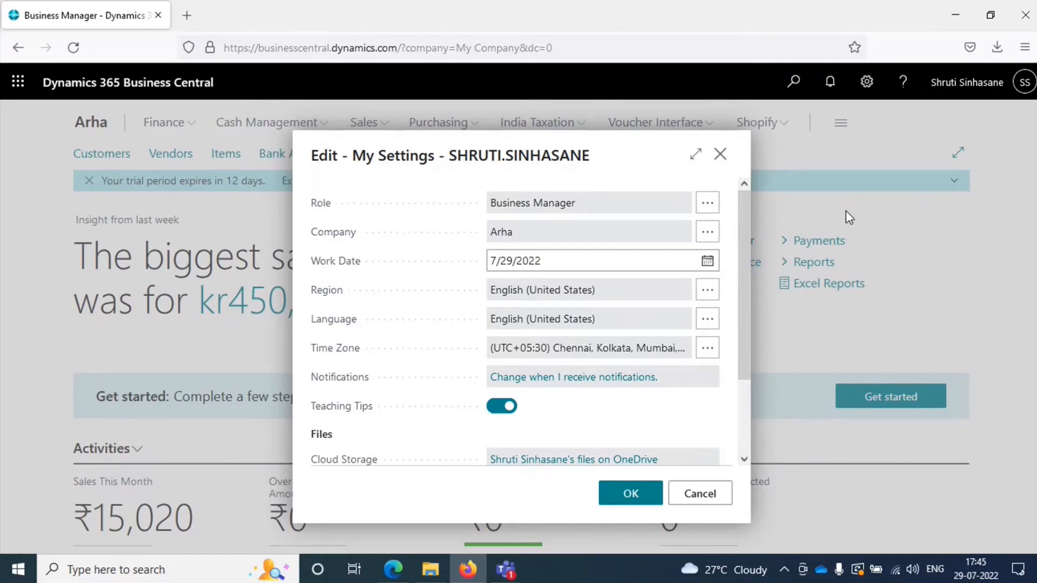
pyautogui.click(709, 205)
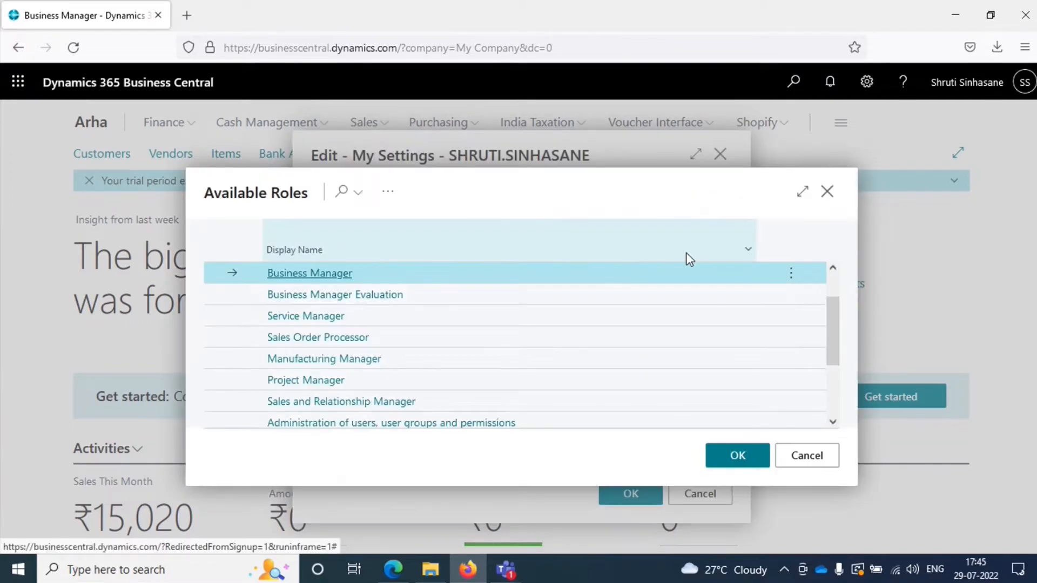
pyautogui.scroll(1, 670, 350)
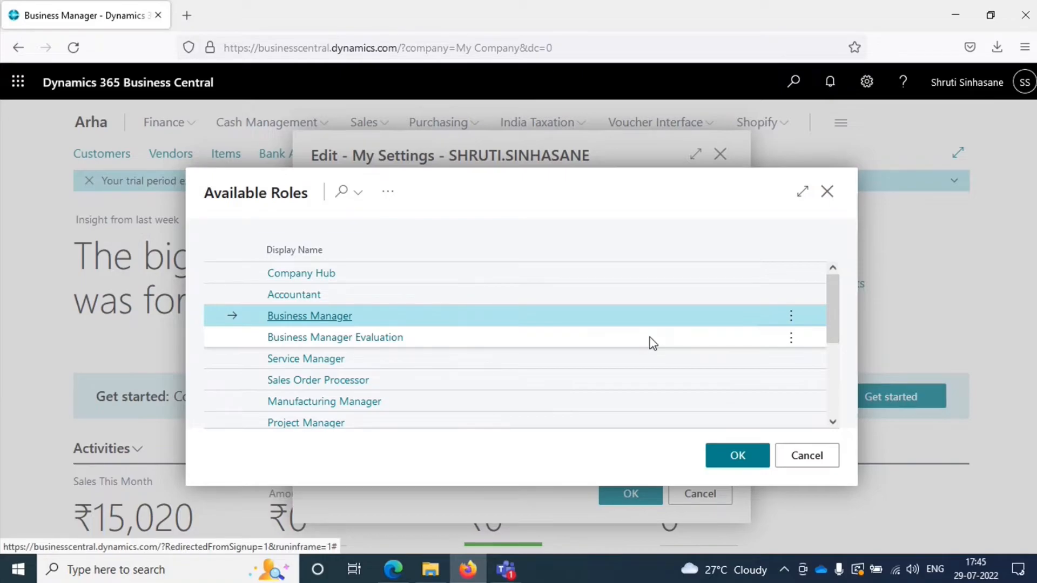
pyautogui.scroll(-3, 610, 360)
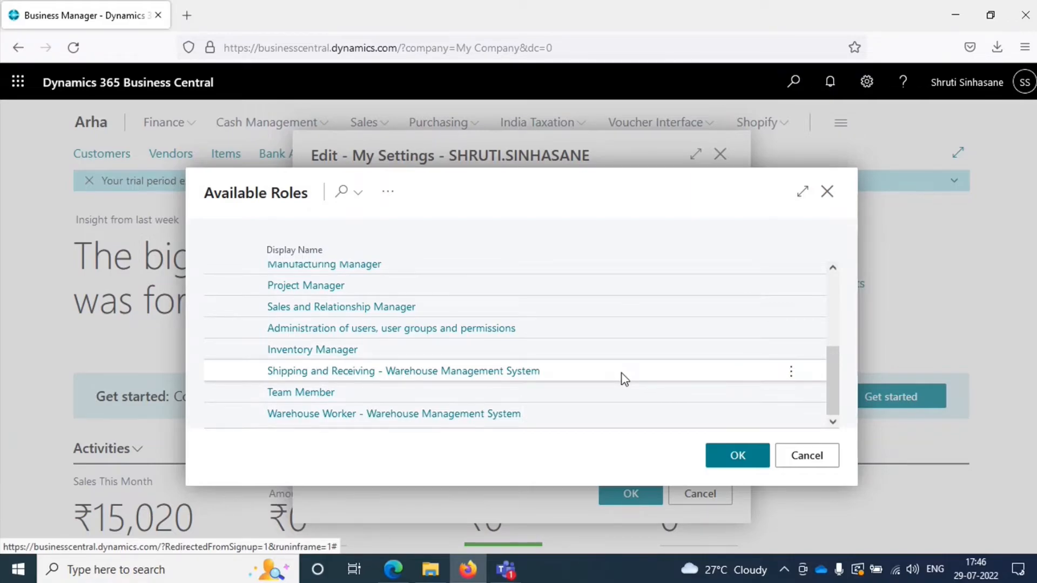
pyautogui.scroll(3, 625, 379)
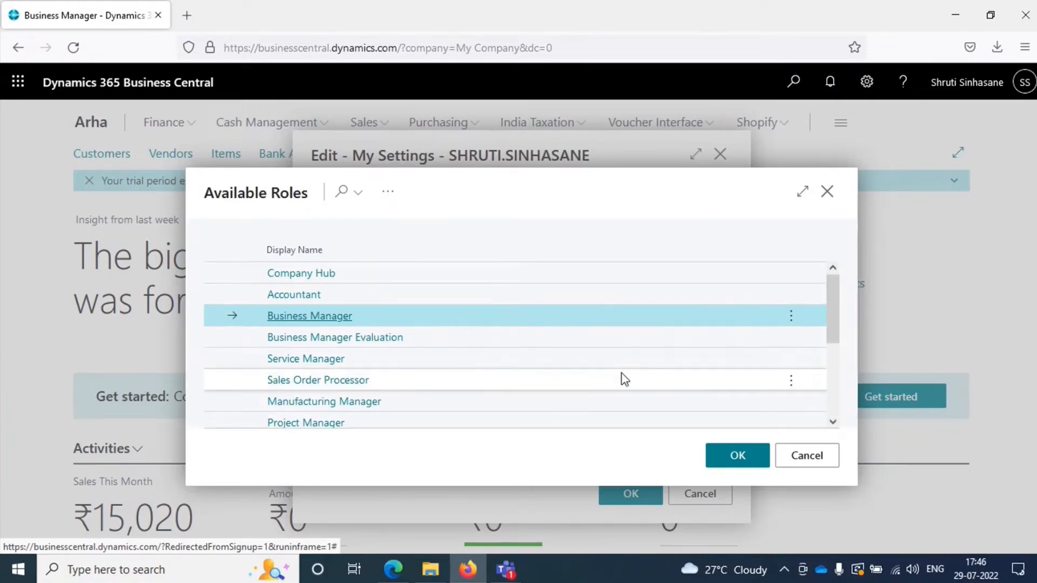
pyautogui.click(828, 456)
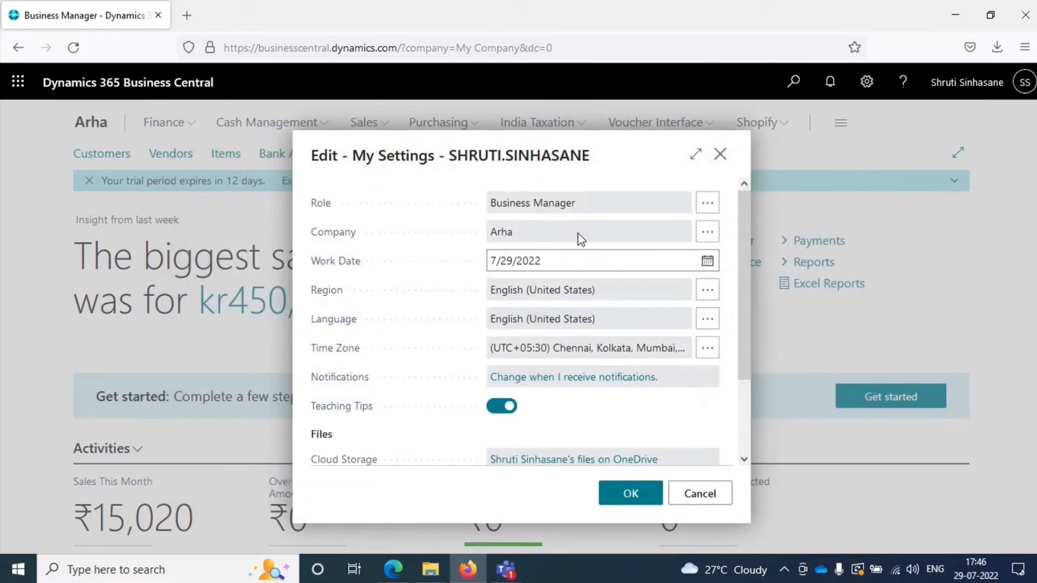
# Step: Start the Create New Company guide from the allowed companies and review its data and setup options
pyautogui.click(708, 236)
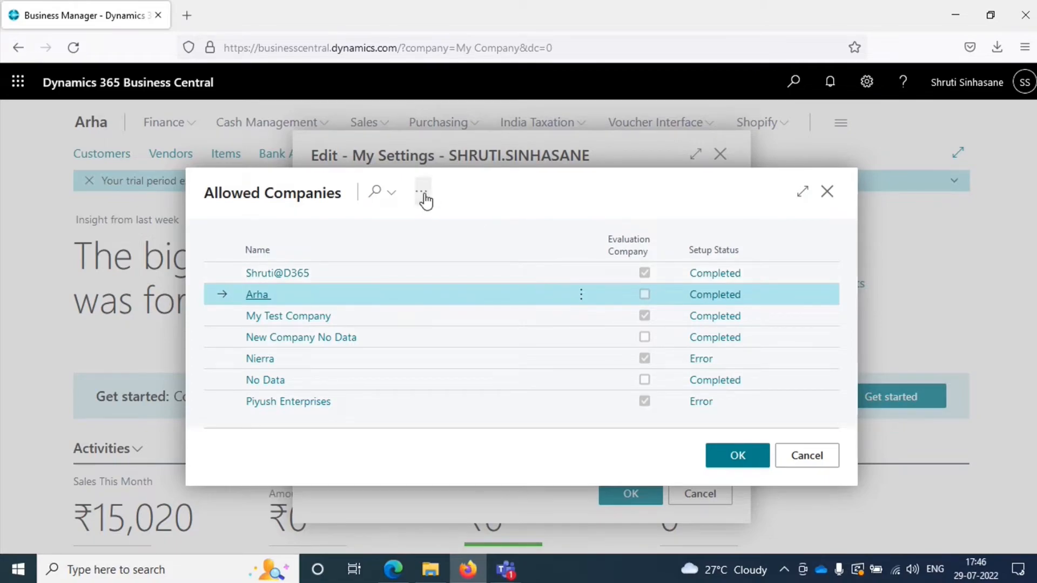
pyautogui.click(423, 193)
pyautogui.moveTo(440, 222)
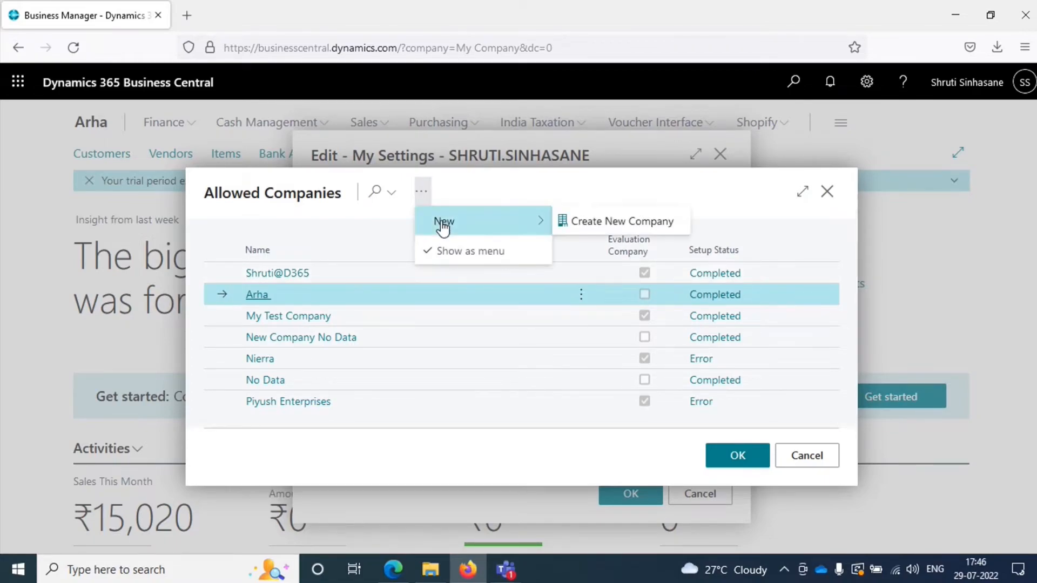
pyautogui.click(598, 226)
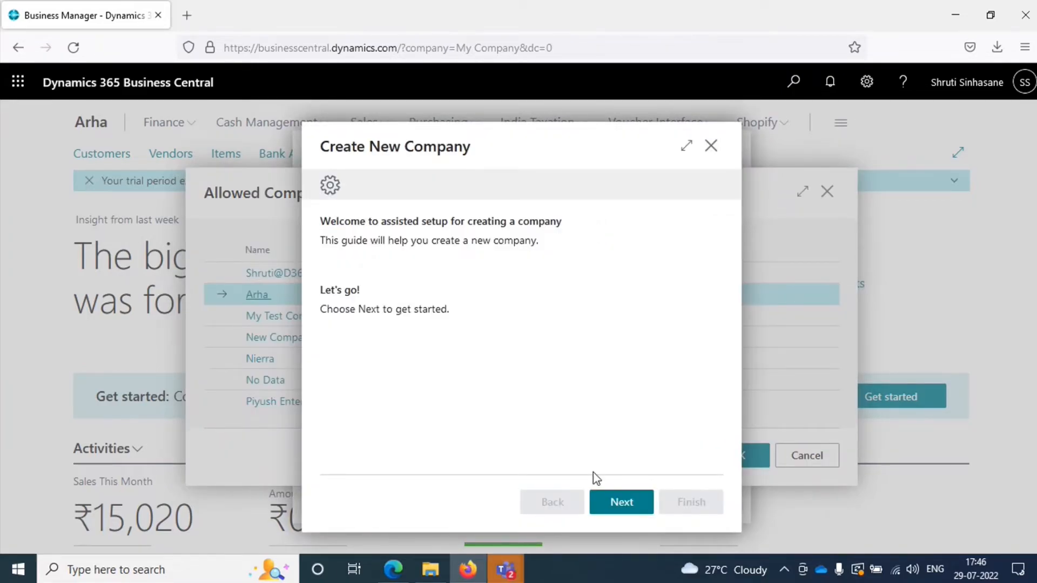
pyautogui.click(627, 512)
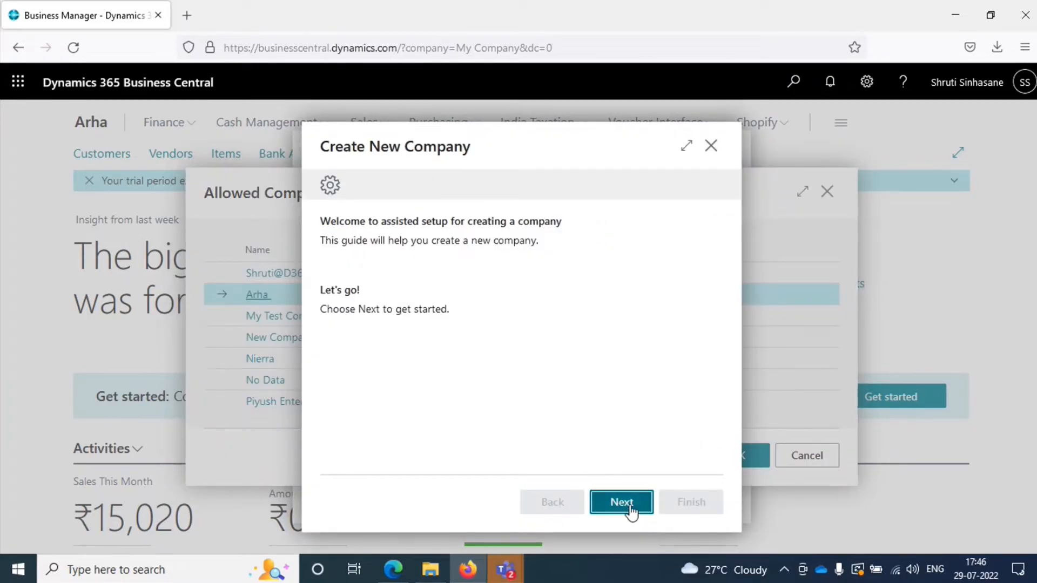
pyautogui.click(435, 276)
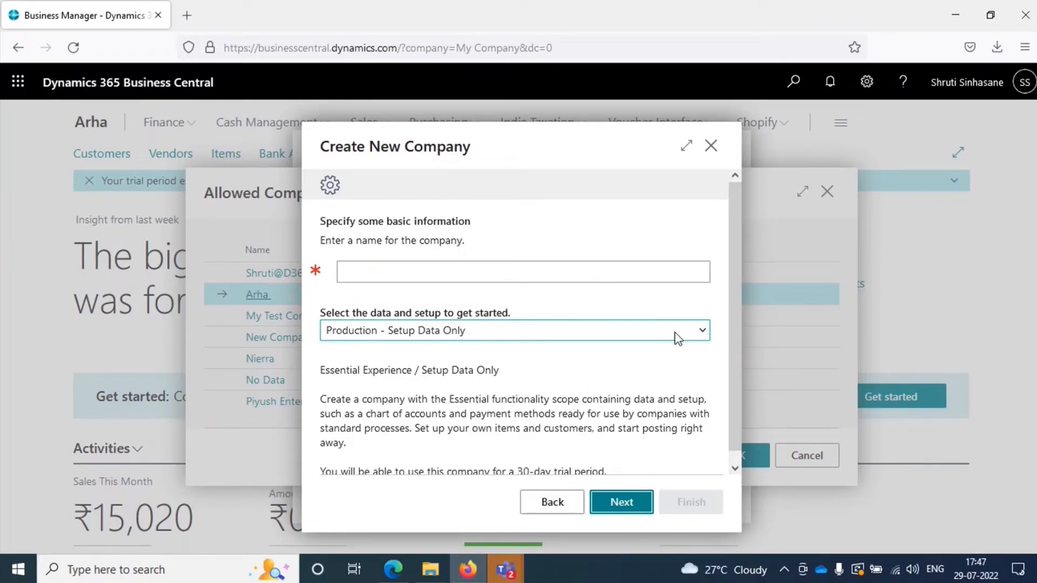
pyautogui.click(702, 335)
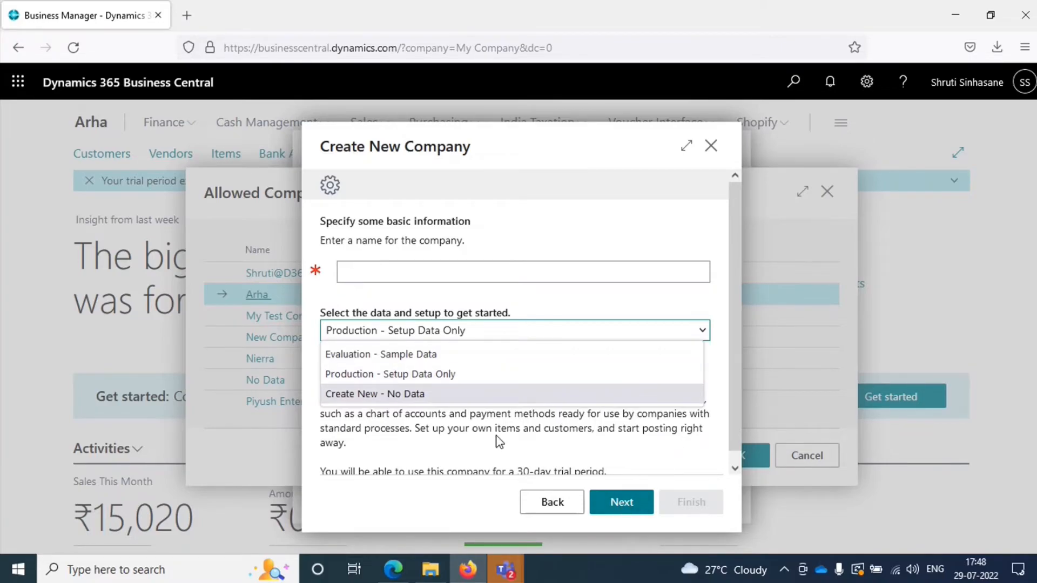
# Step: Try to continue the company guide without a name, and exit both the guide and the company selection
pyautogui.click(605, 506)
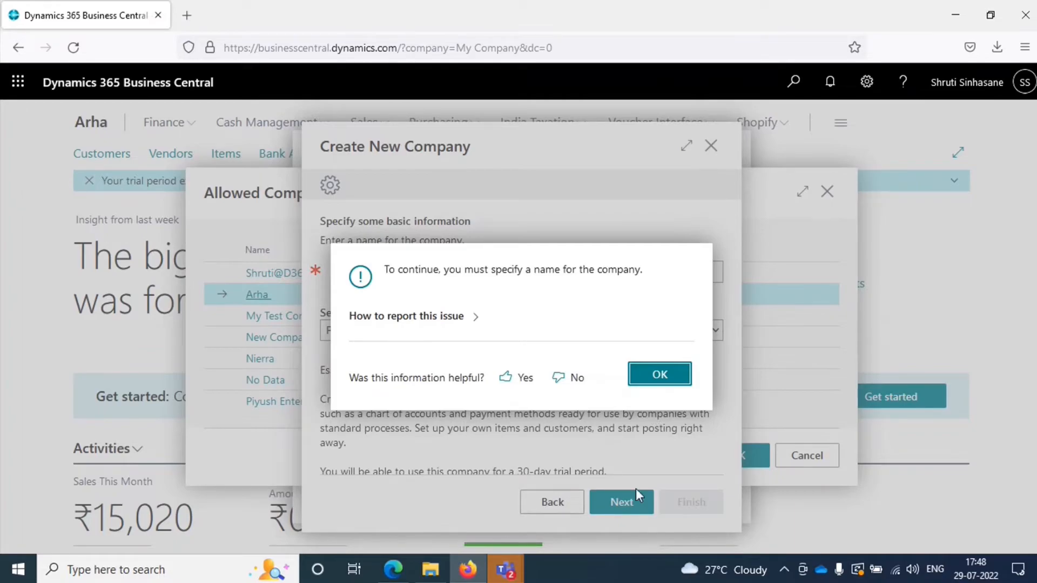
pyautogui.click(672, 377)
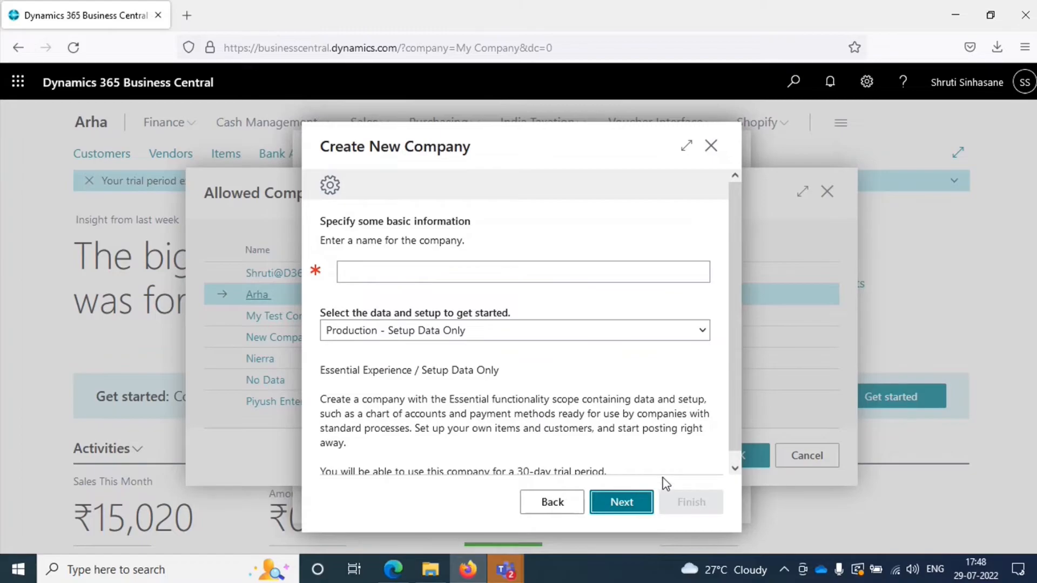
pyautogui.scroll(-1, 641, 441)
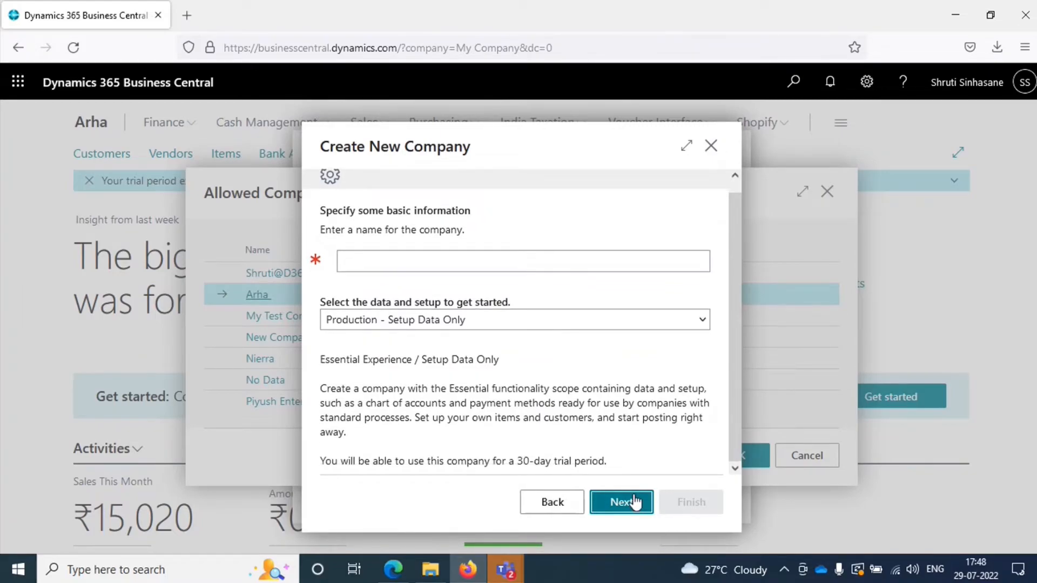
pyautogui.click(545, 256)
pyautogui.click(711, 147)
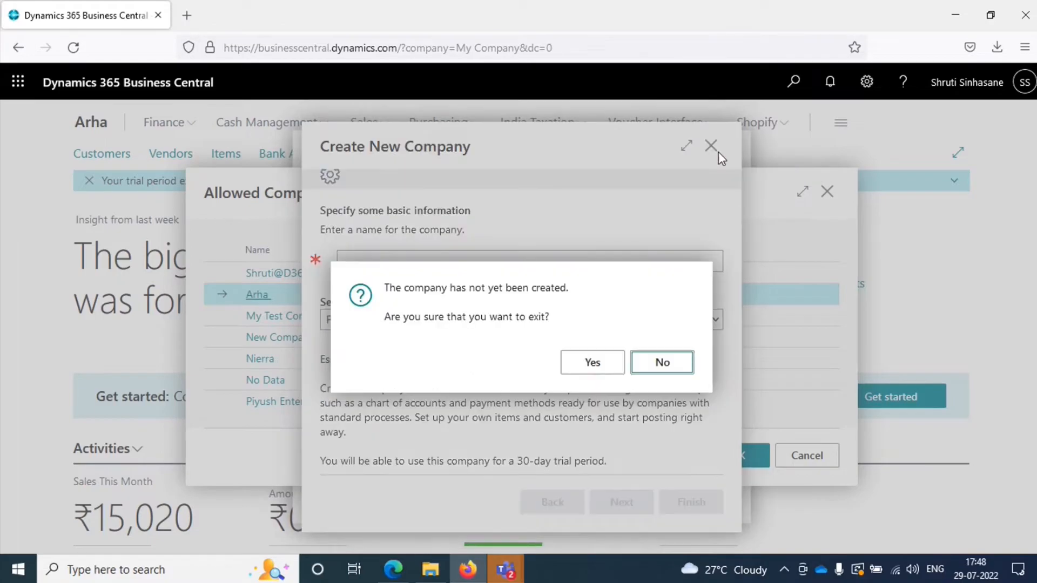
pyautogui.click(621, 370)
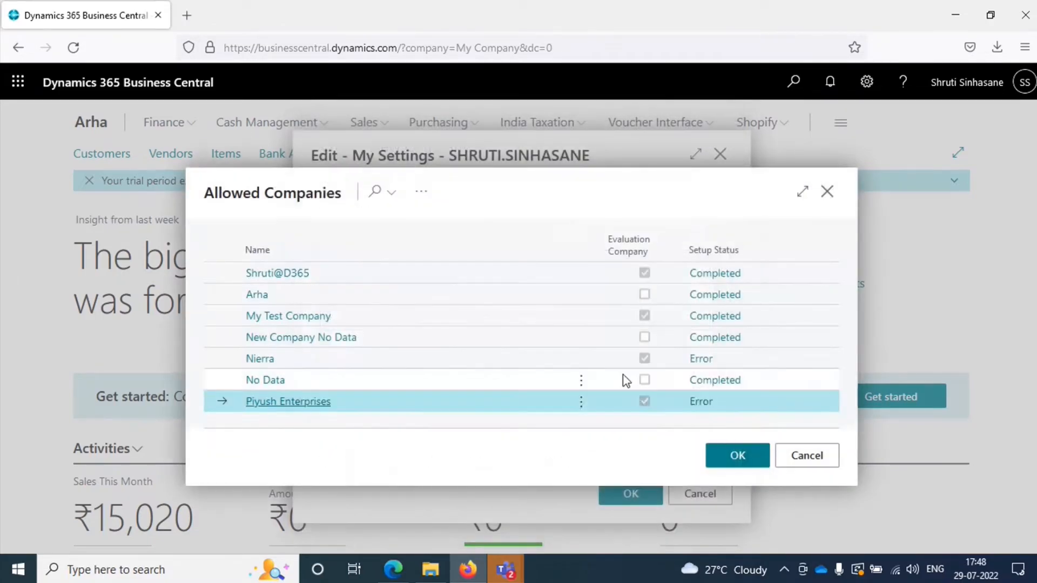
pyautogui.click(797, 456)
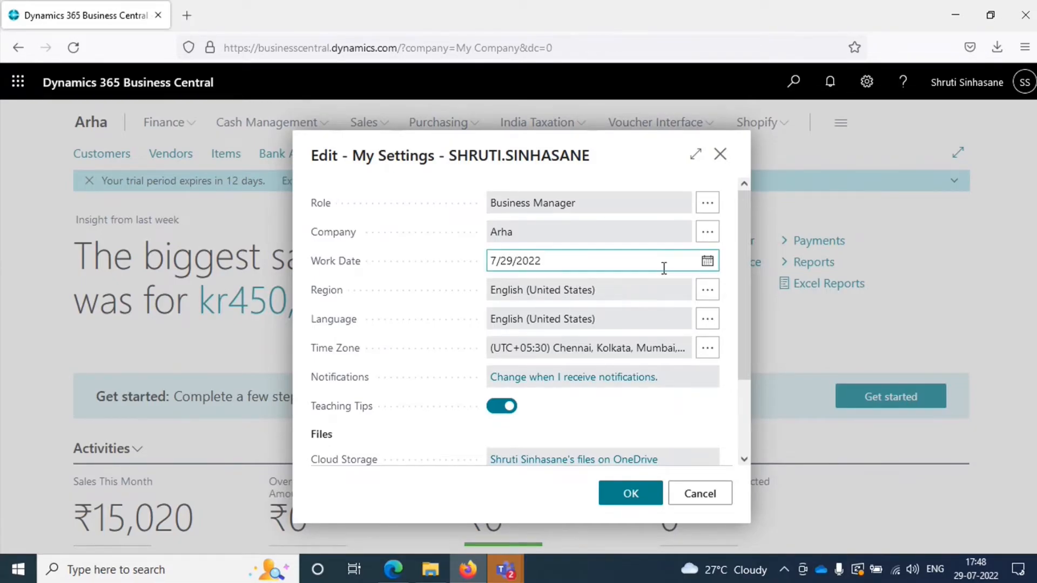
# Step: Check the Work Date calendar and the list of notifications in My Settings
pyautogui.click(707, 263)
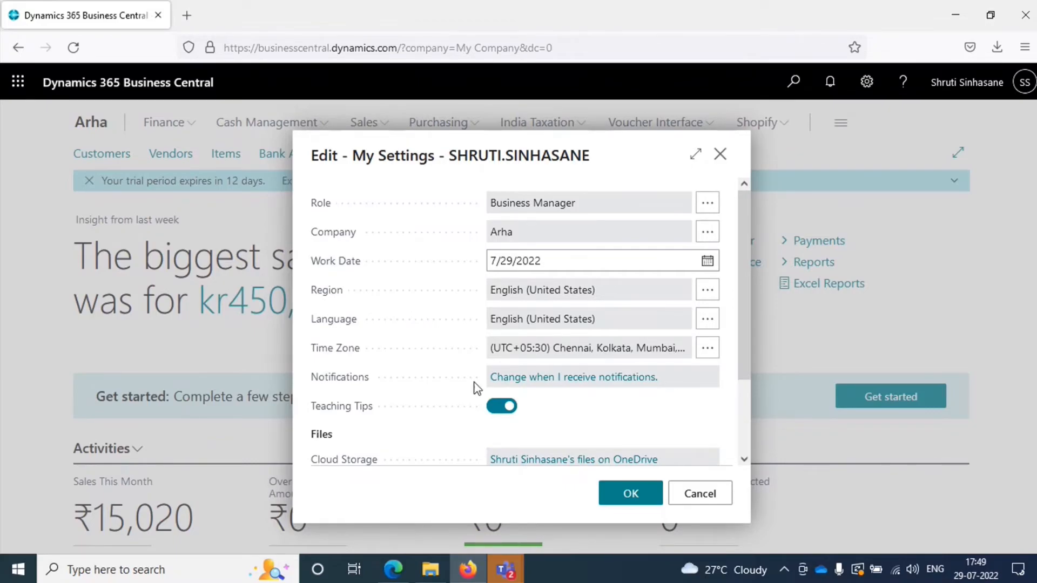
pyautogui.click(616, 377)
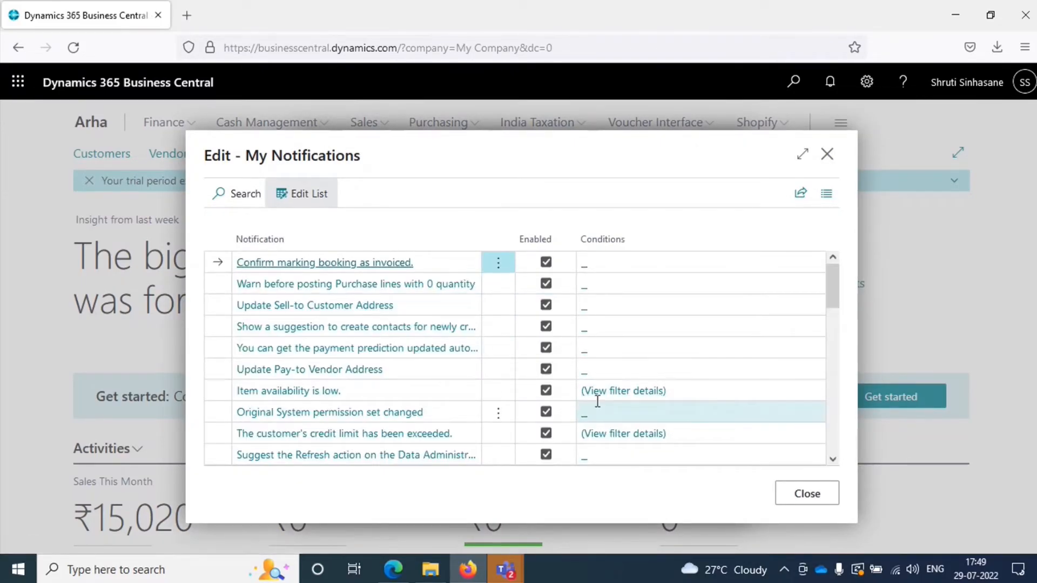
pyautogui.click(829, 500)
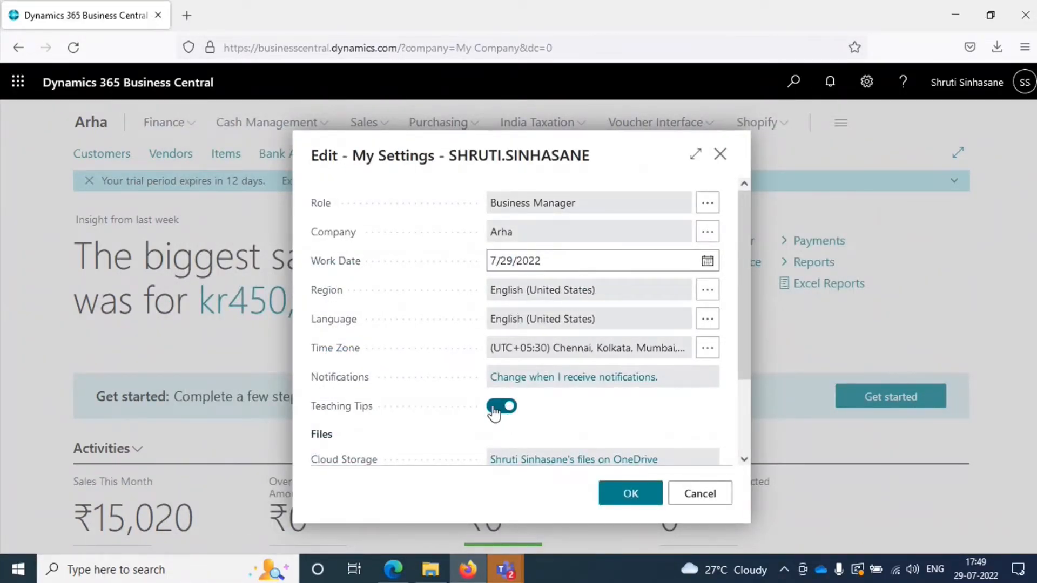
# Step: Turn off Teaching Tips, look through the remaining user settings, and cancel the My Settings changes
pyautogui.click(493, 411)
pyautogui.scroll(-2, 618, 407)
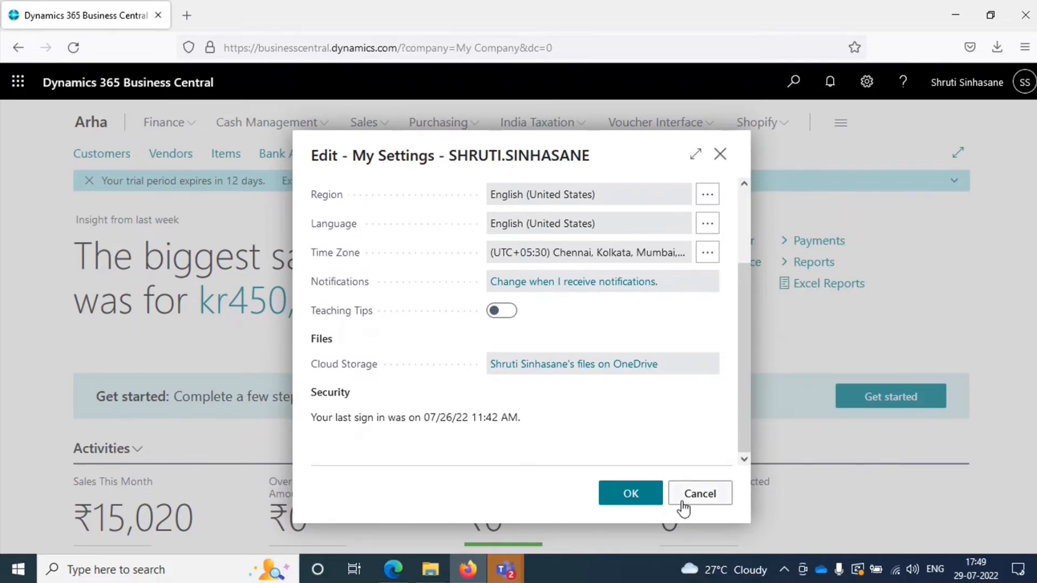
pyautogui.click(702, 496)
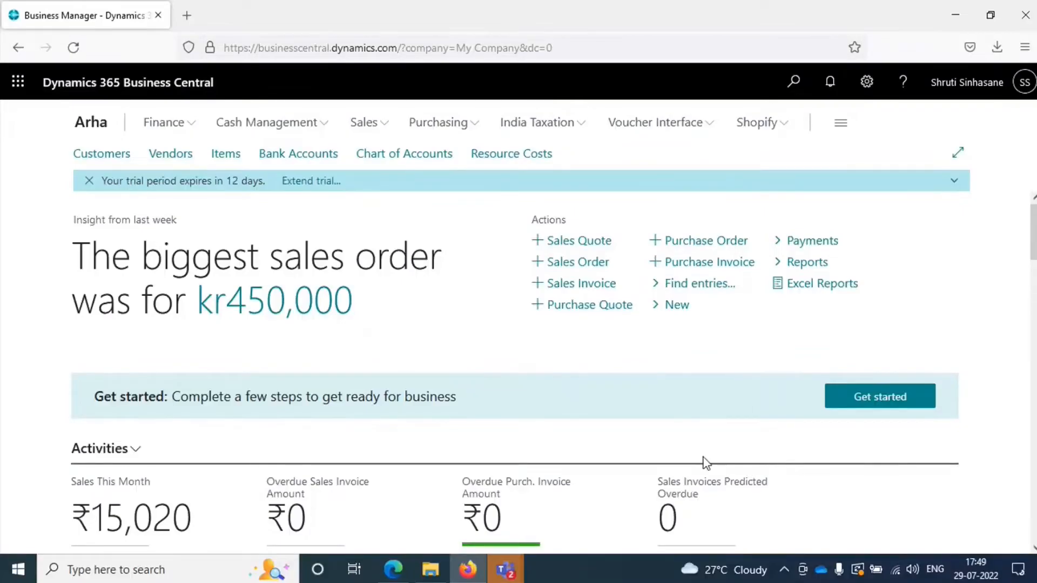
# Step: Open the Company Information page from the settings and dismiss its sensitive business data notification
pyautogui.click(867, 92)
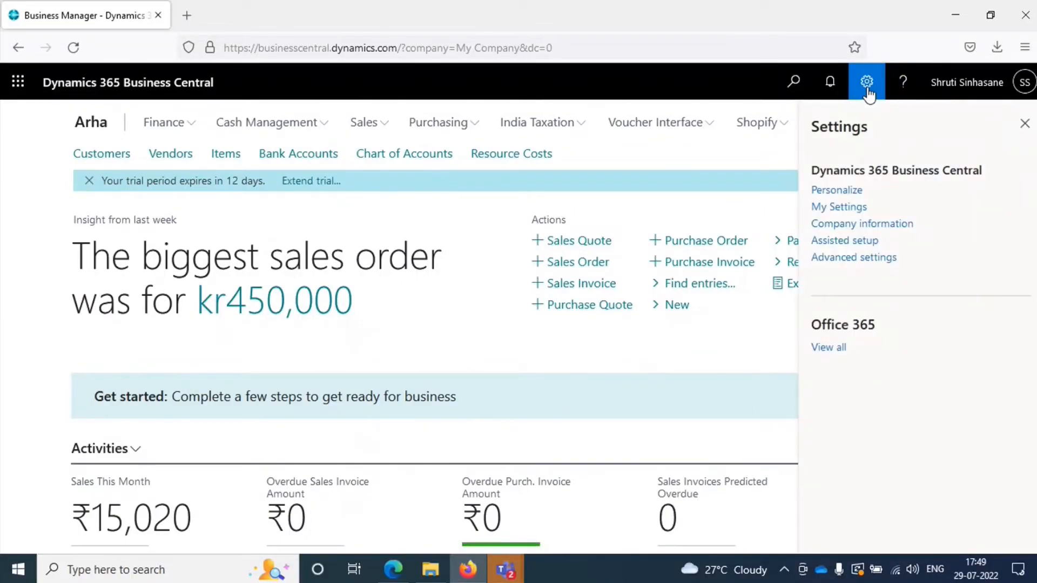
pyautogui.click(873, 224)
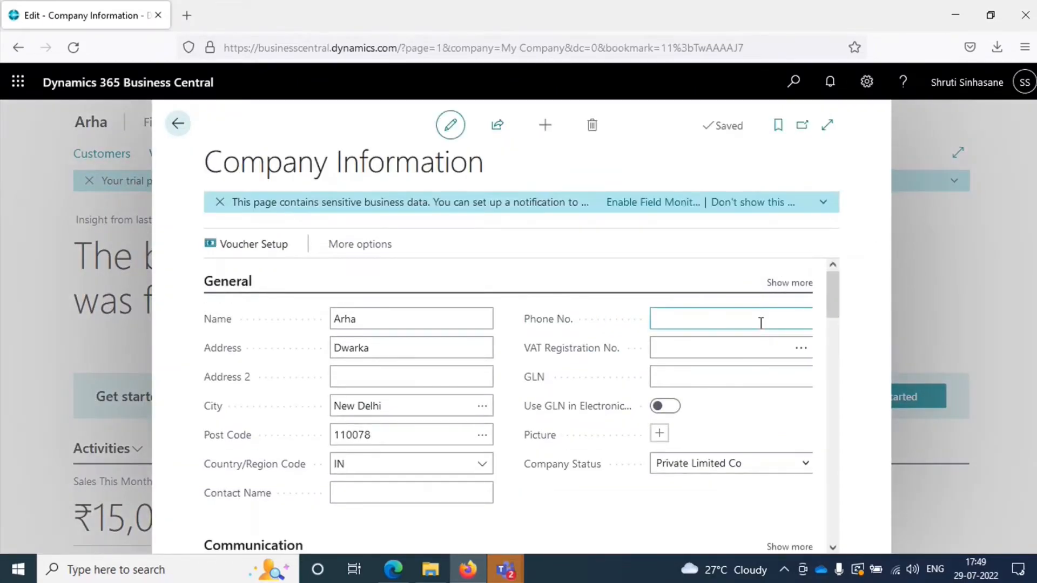
pyautogui.click(219, 201)
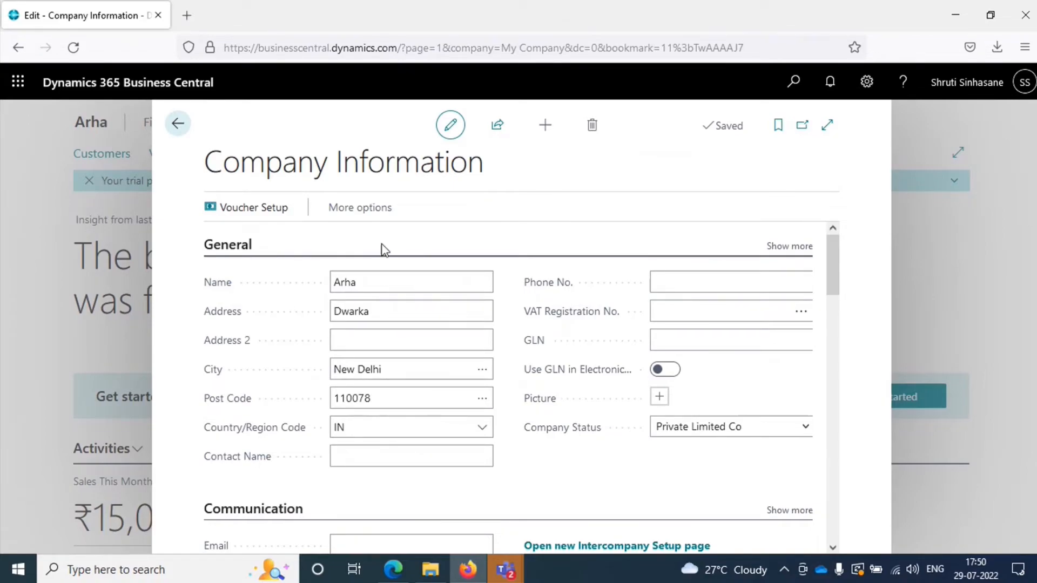
# Step: Review the company's General name and address fields, widen the page, and briefly reveal the additional General fields
pyautogui.click(370, 285)
pyautogui.click(375, 309)
pyautogui.click(391, 331)
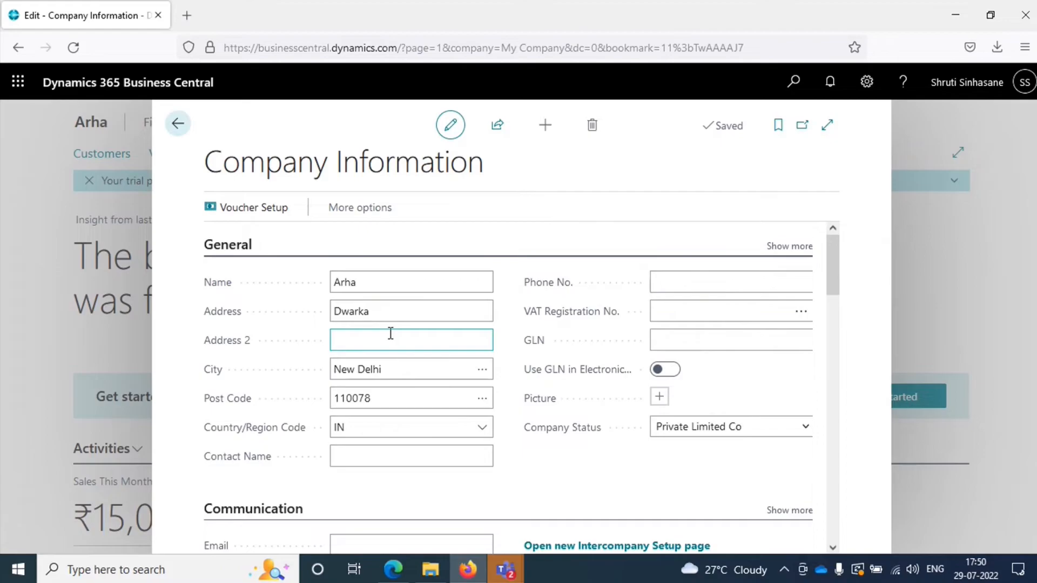
pyautogui.click(827, 131)
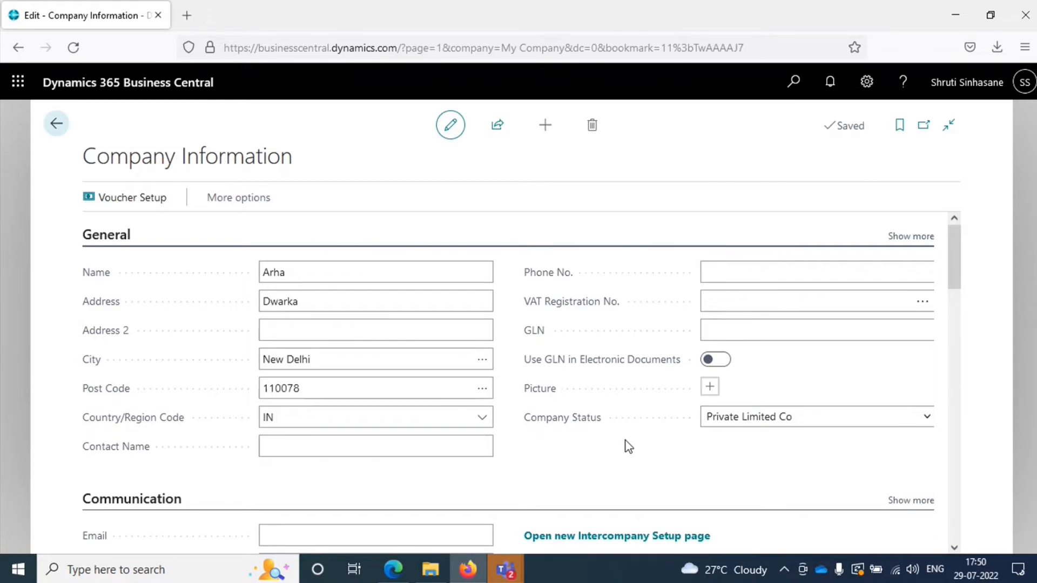
pyautogui.click(909, 238)
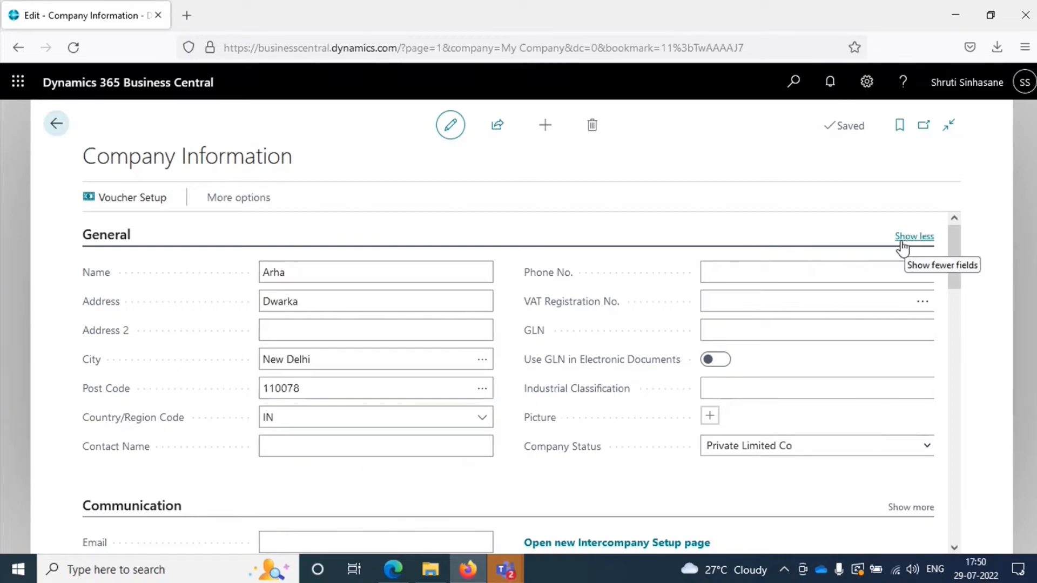
pyautogui.click(902, 243)
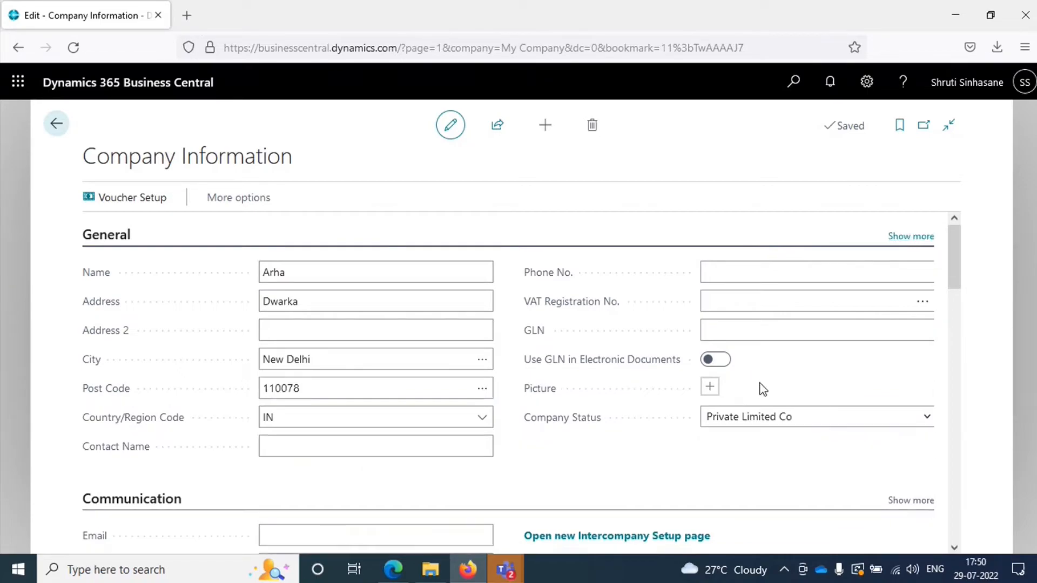
# Step: Look over the Communication and Payments sections of Company Information and collapse both of them
pyautogui.scroll(-3, 731, 395)
pyautogui.click(281, 385)
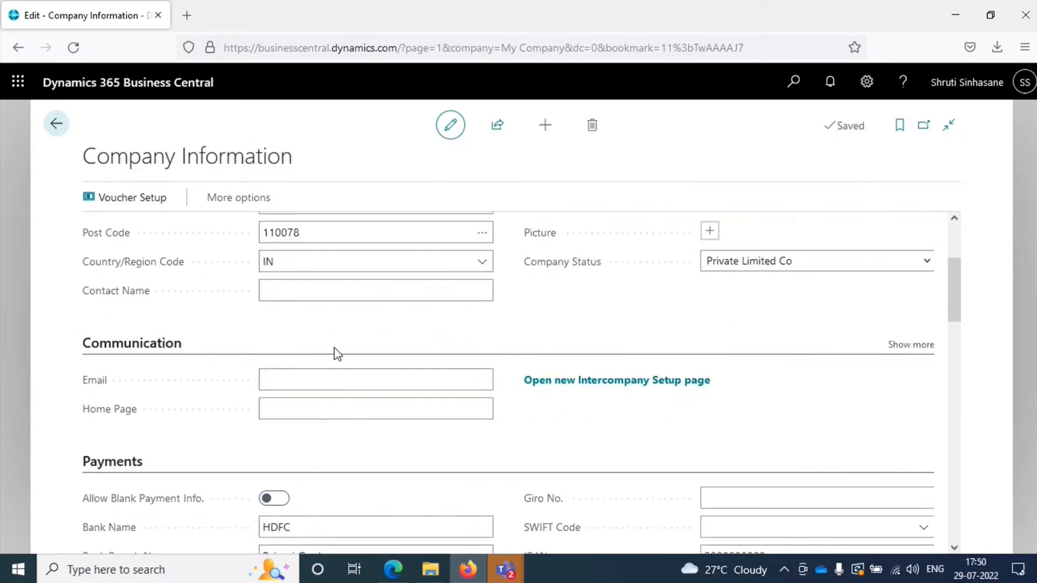
pyautogui.click(171, 351)
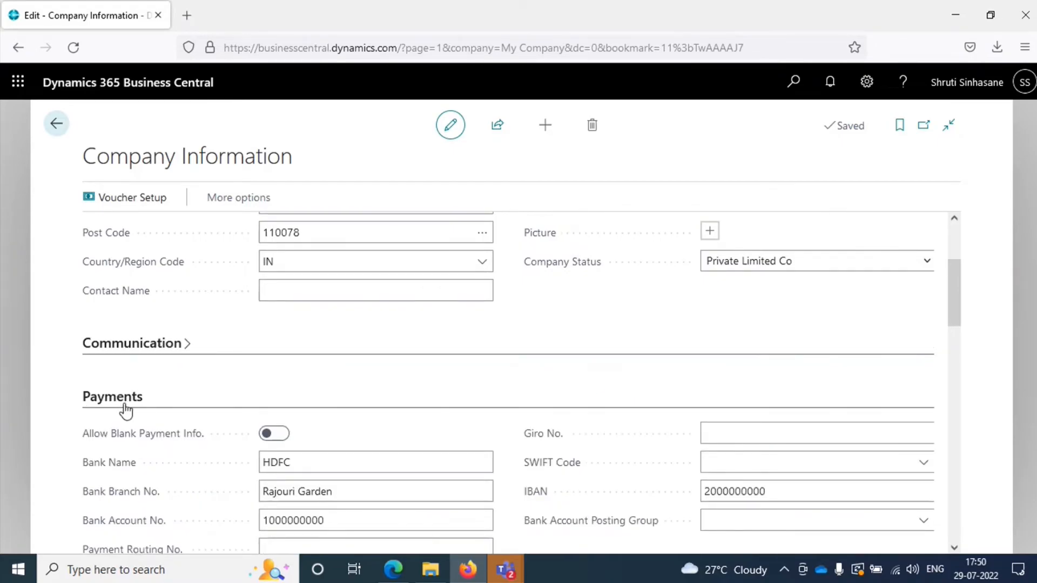
pyautogui.scroll(-3, 111, 409)
pyautogui.click(136, 261)
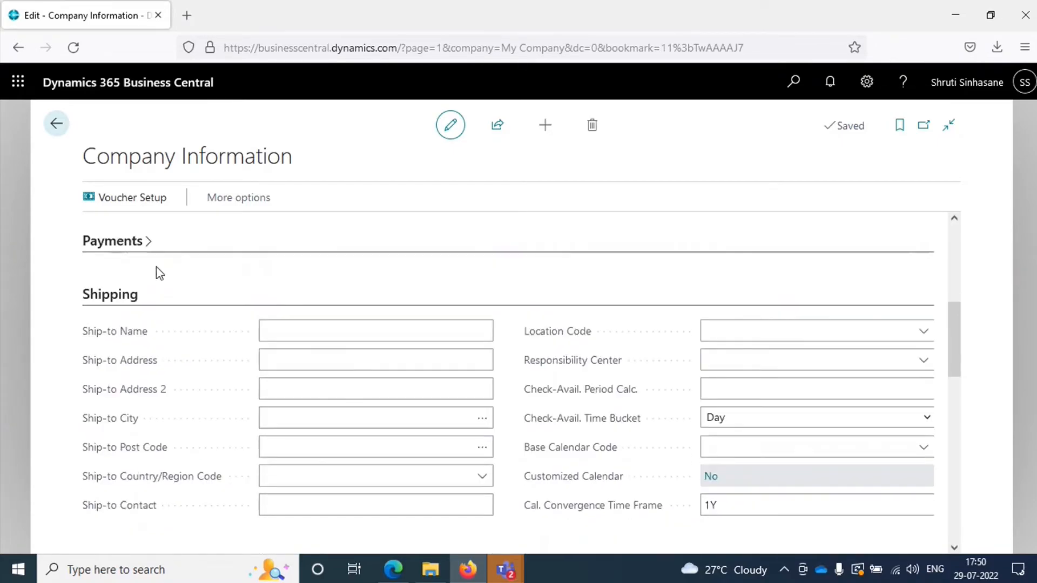
# Step: Expand the Payments section again and review the Payments, Shipping, E-Filling and Tax Information fields
pyautogui.scroll(3, 159, 273)
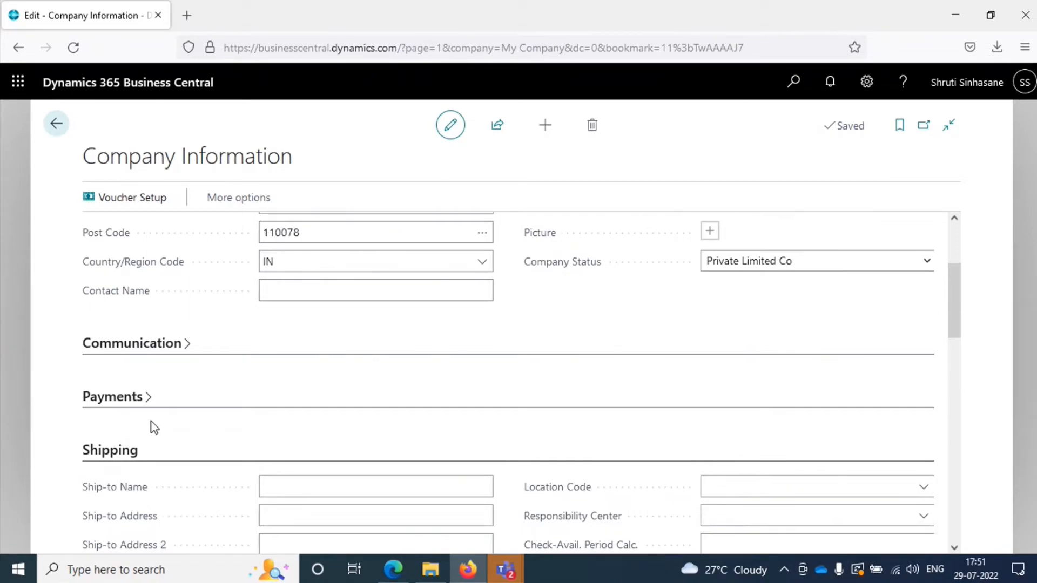
pyautogui.click(124, 404)
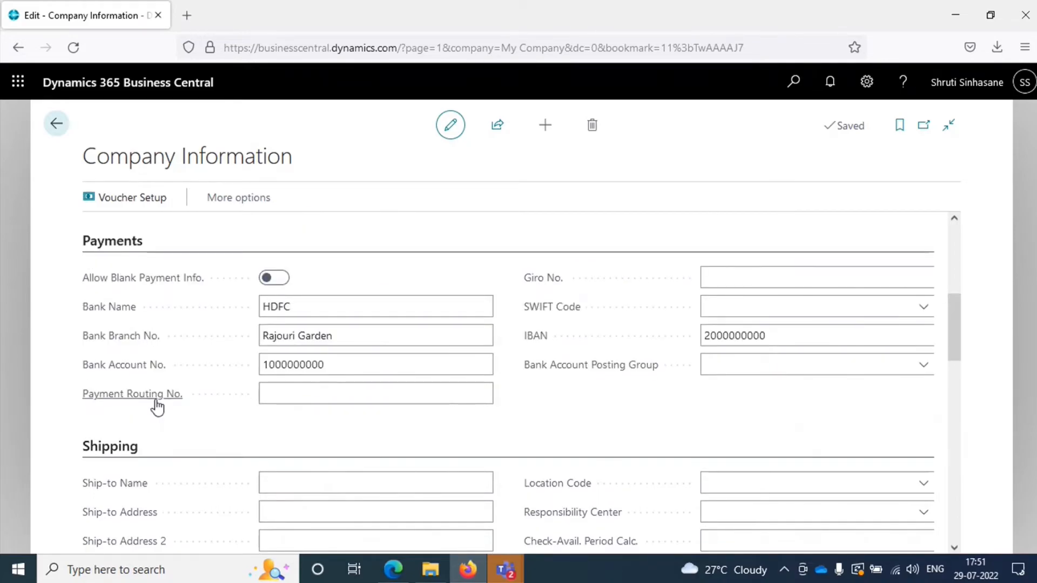
pyautogui.scroll(-3, 162, 410)
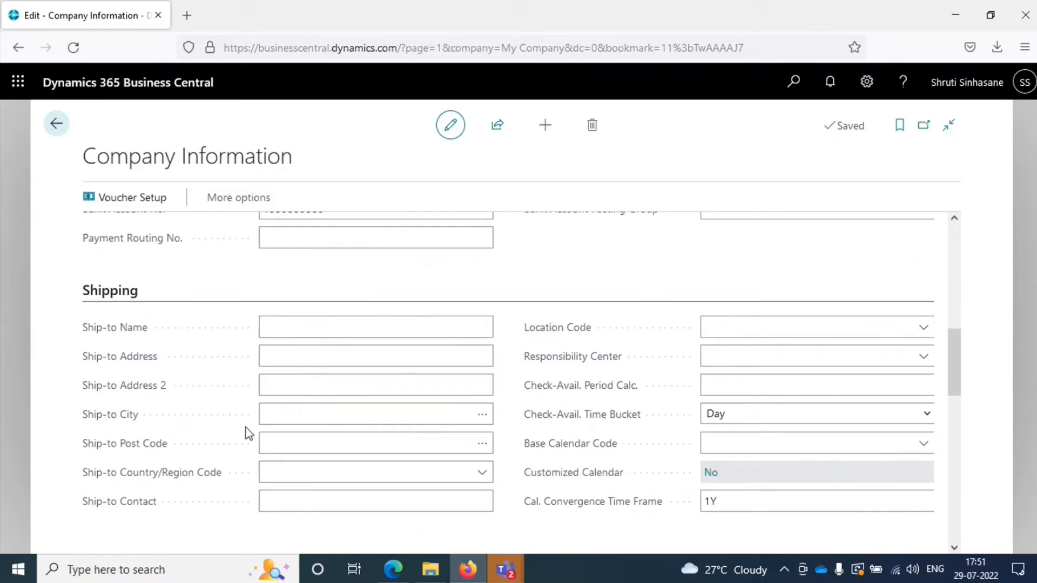
pyautogui.scroll(-3, 246, 430)
pyautogui.scroll(-4, 205, 431)
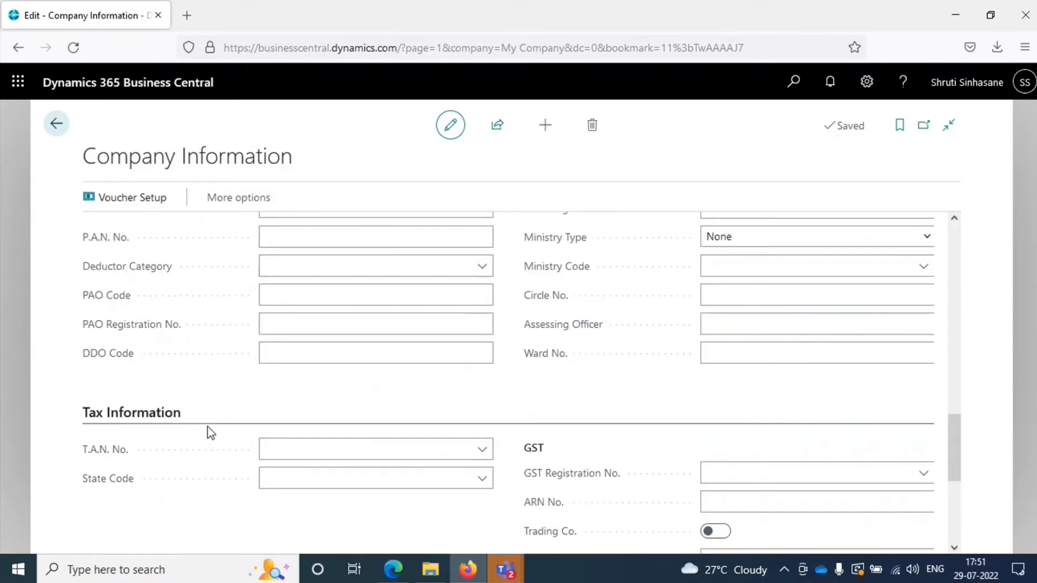
pyautogui.scroll(4, 224, 405)
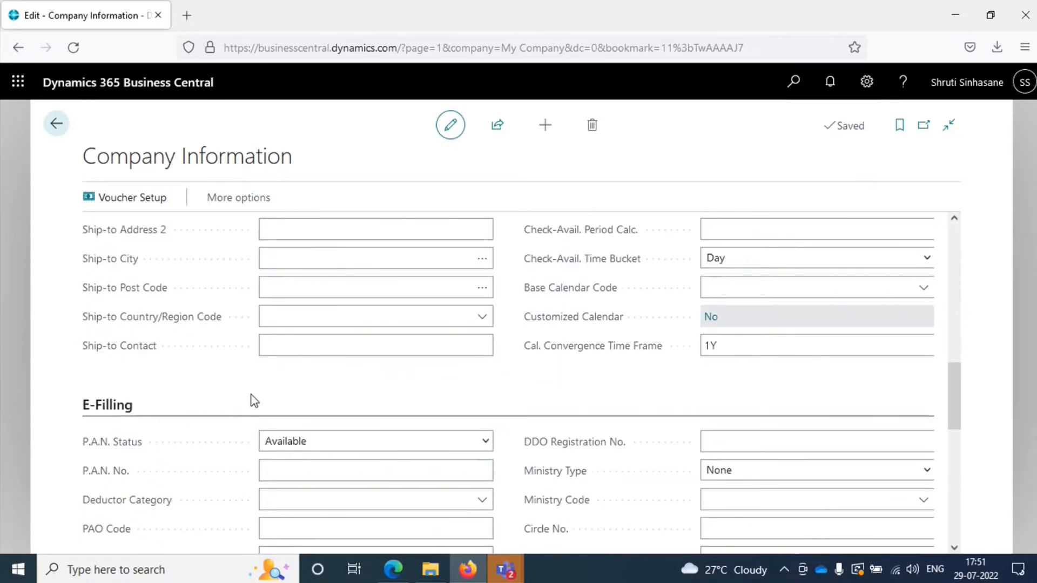
pyautogui.scroll(4, 264, 397)
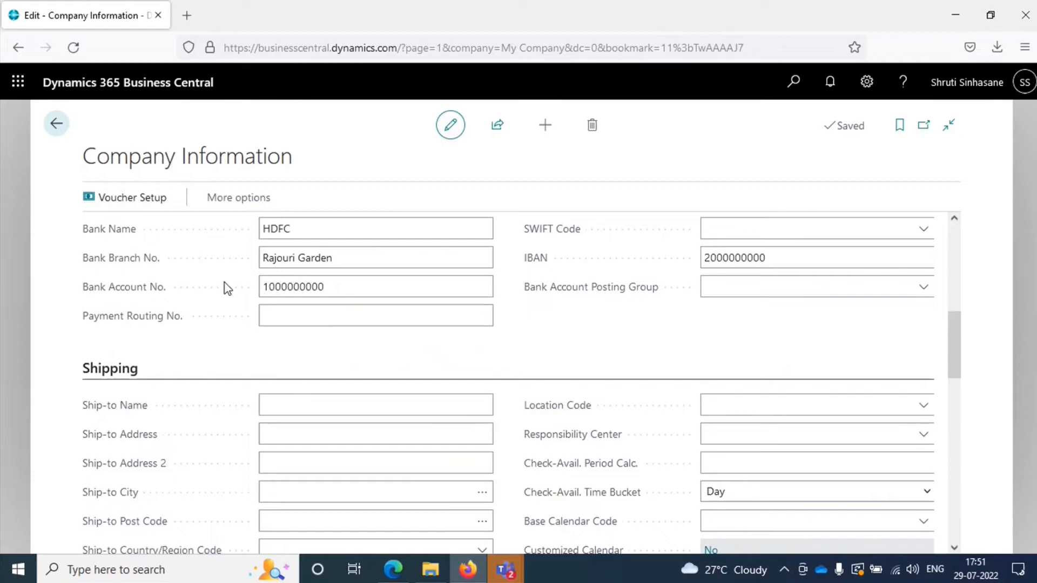
# Step: Return to the Business Manager home page and dismiss the trial period notification
pyautogui.click(53, 131)
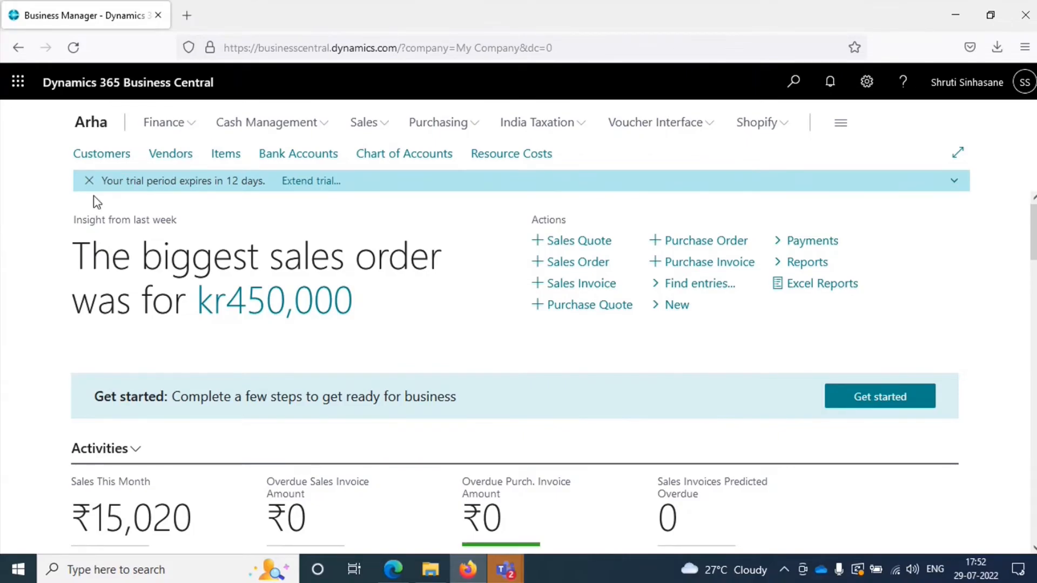
pyautogui.click(89, 180)
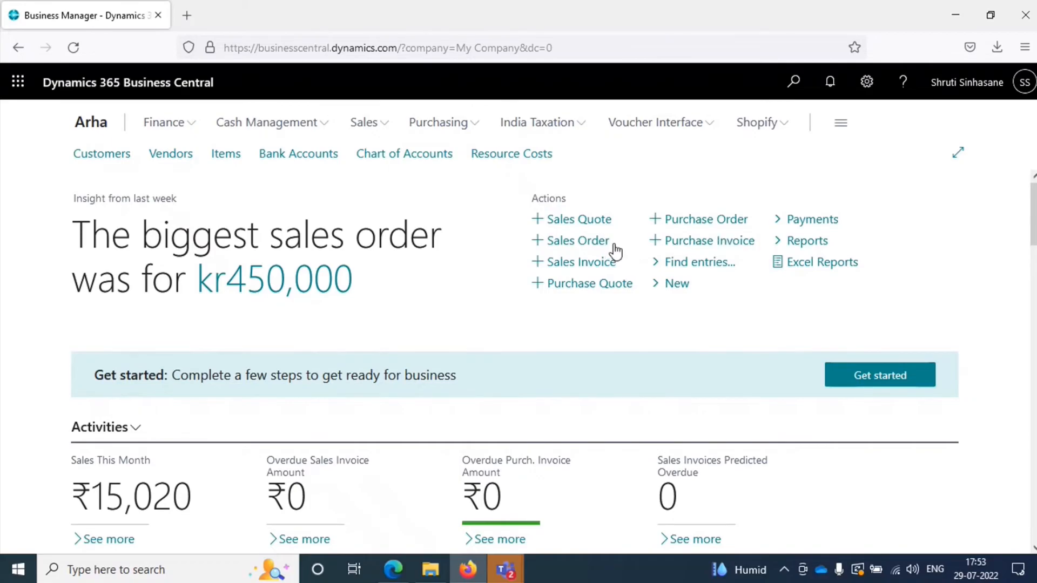
# Step: Look over the Sales links and the home page's Activities, Ongoing Sales, Ongoing Purchases, Payments, User Tasks, Email Status and Approvals tiles
pyautogui.click(382, 128)
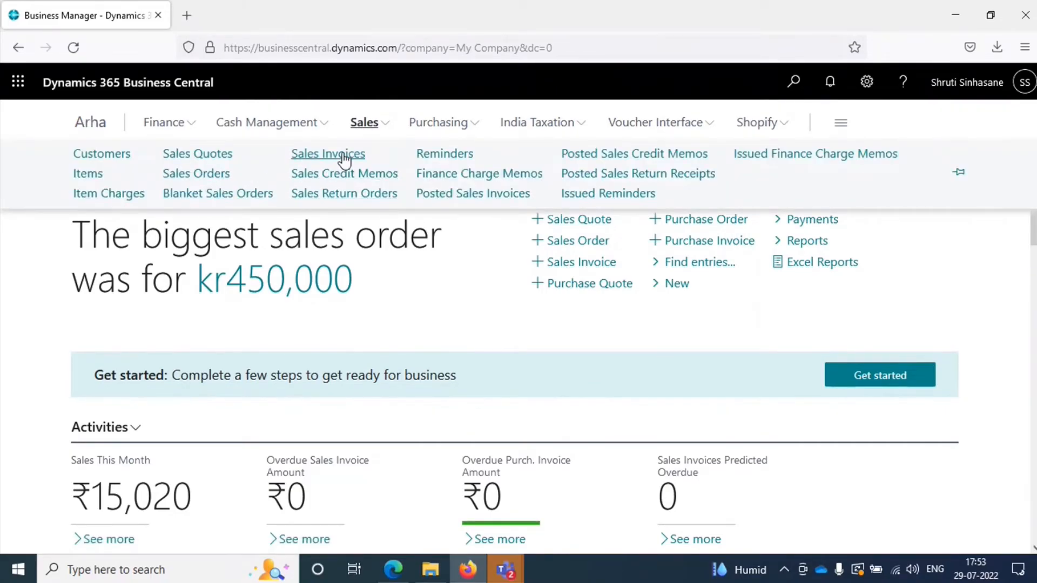
pyautogui.click(385, 128)
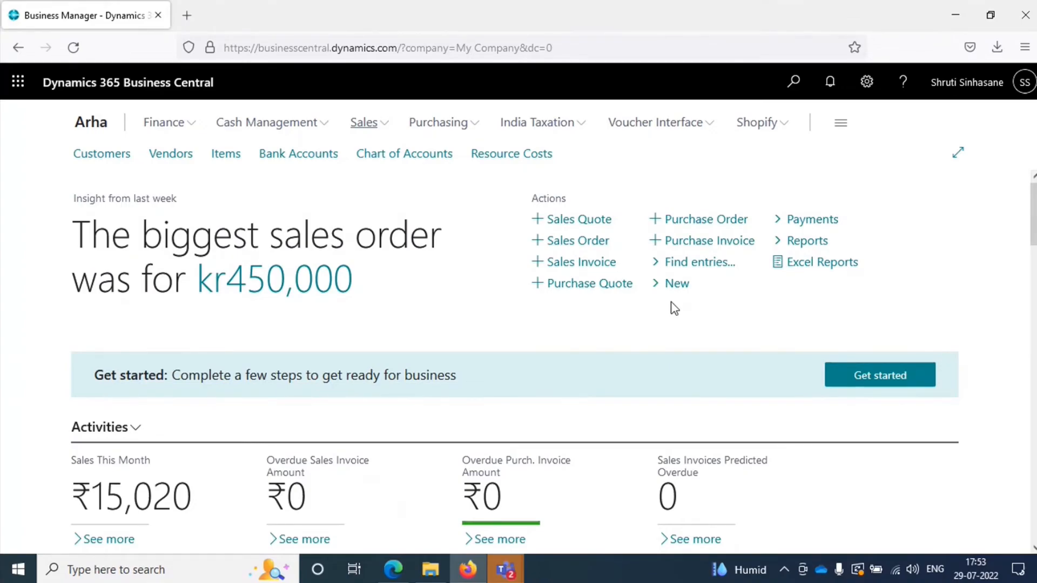
pyautogui.scroll(-4, 633, 346)
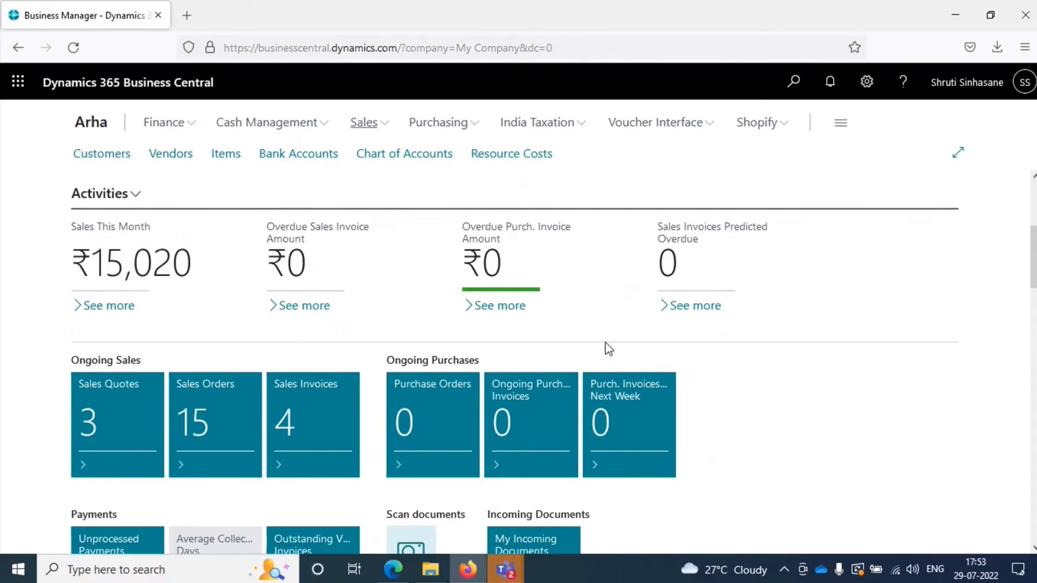
pyautogui.scroll(-1, 606, 347)
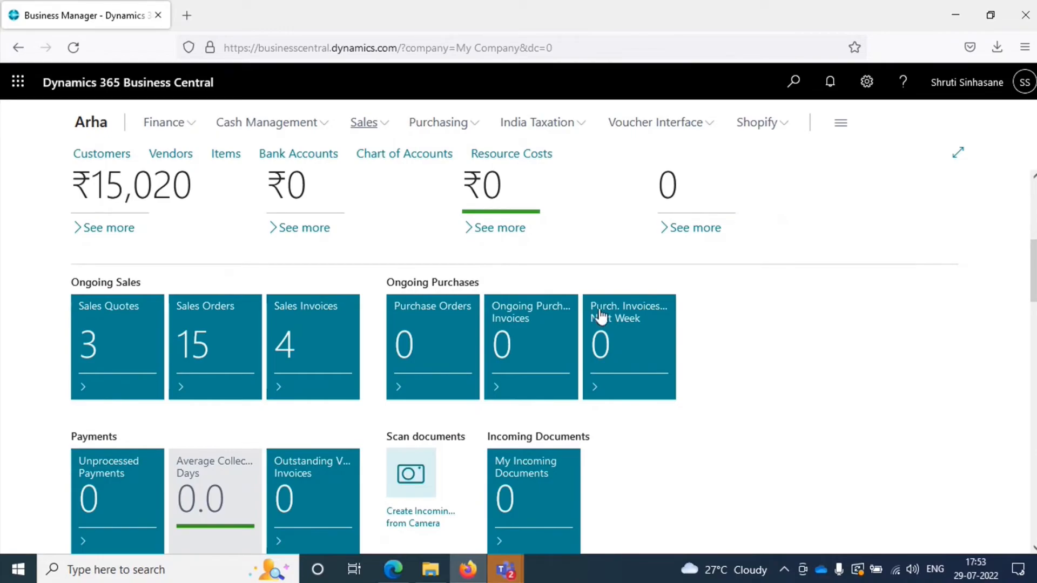
pyautogui.scroll(-2, 159, 345)
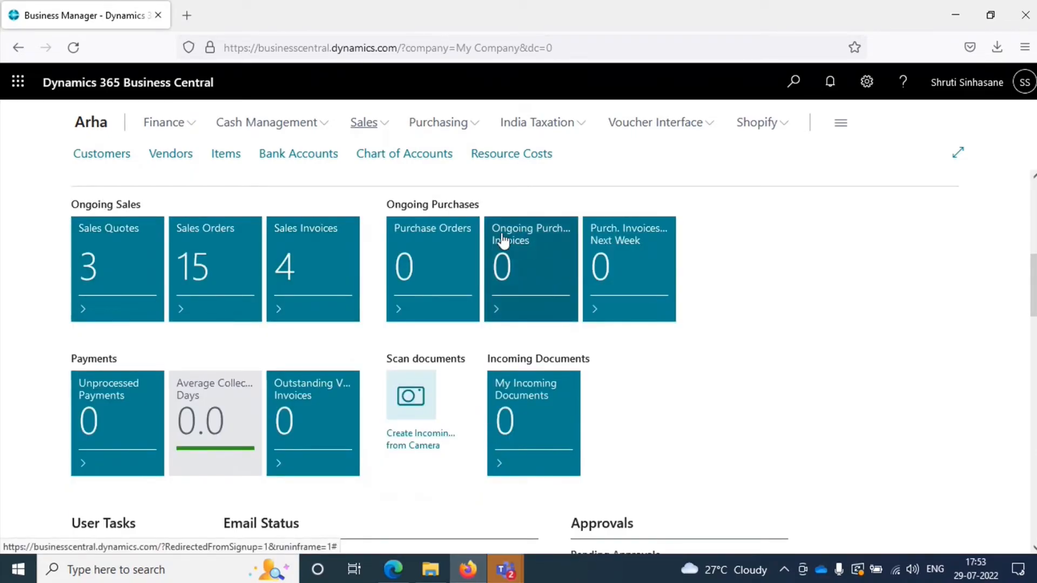
pyautogui.scroll(-1, 529, 261)
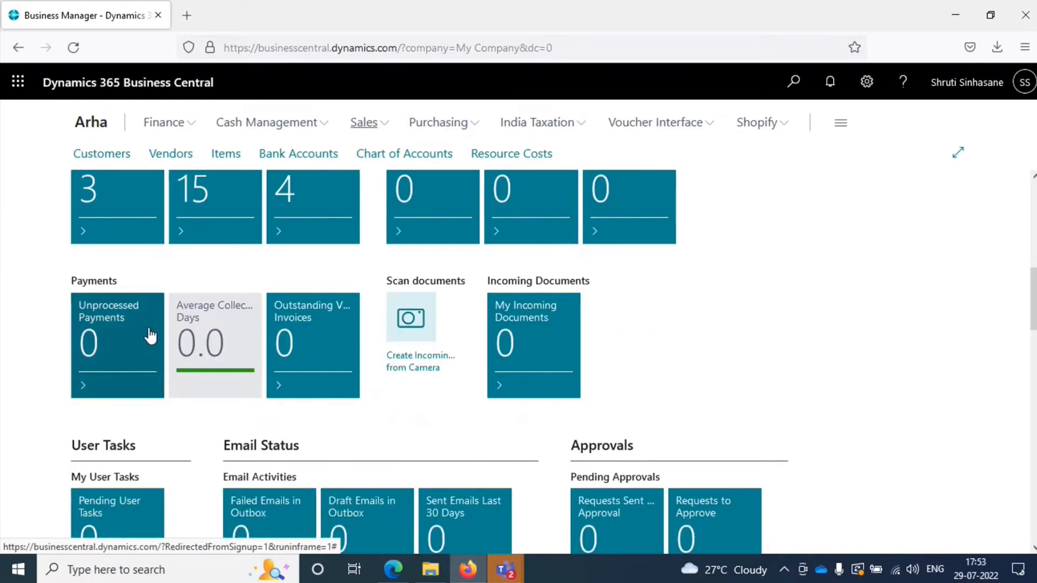
pyautogui.scroll(3, 182, 381)
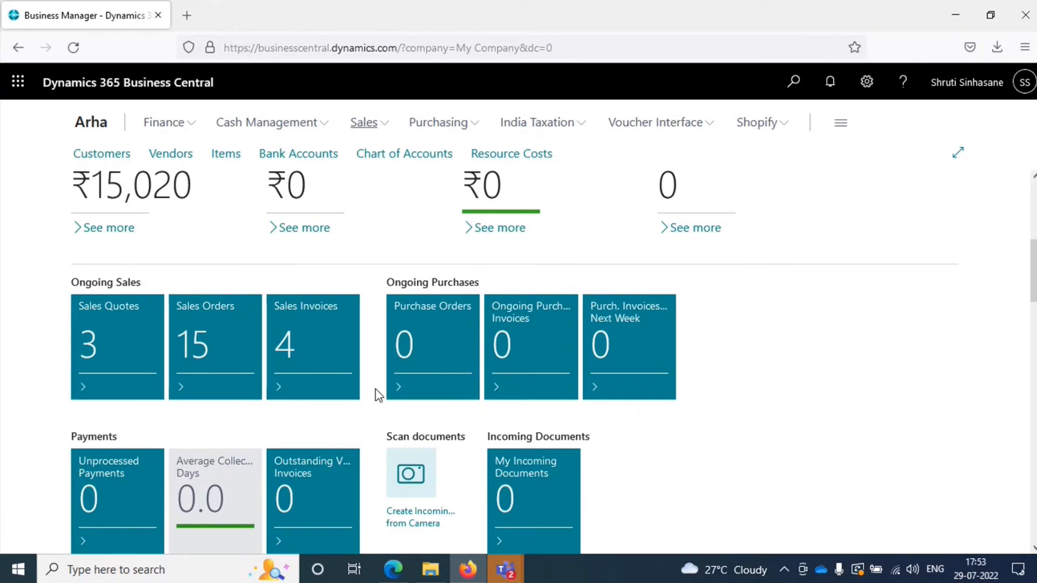
pyautogui.scroll(-5, 762, 412)
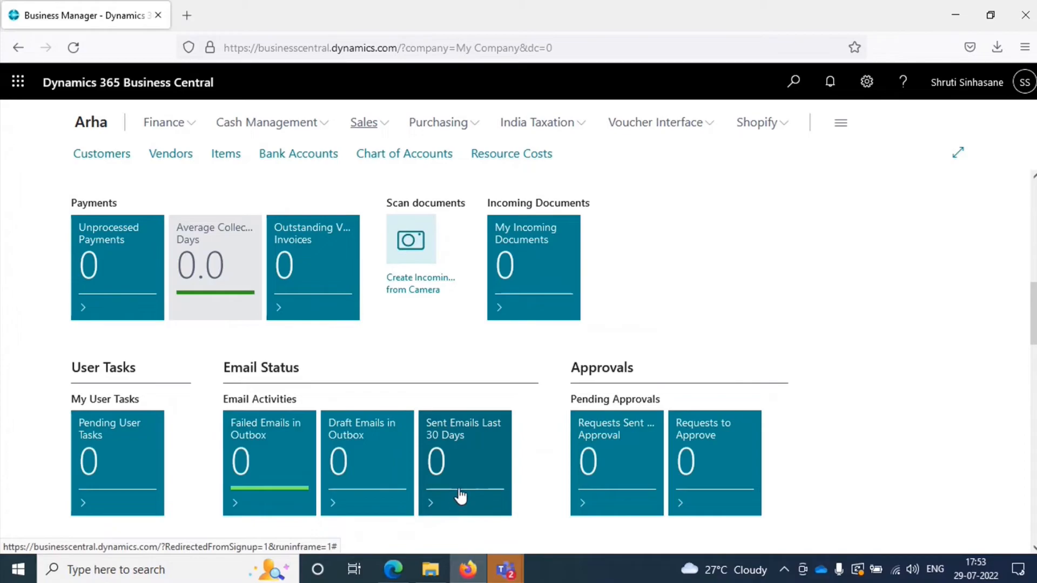
pyautogui.scroll(-3, 459, 491)
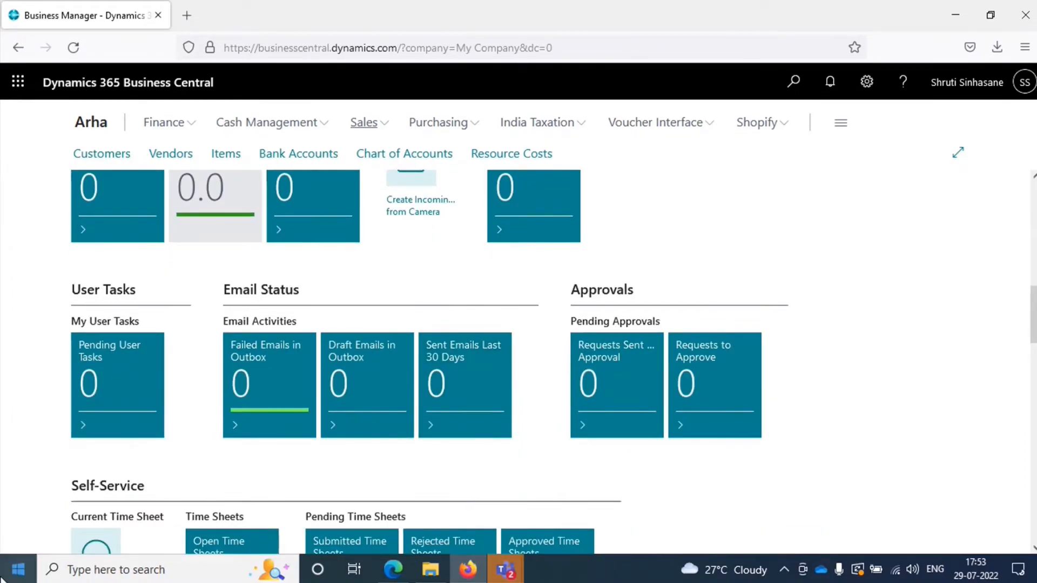
pyautogui.scroll(9, 718, 417)
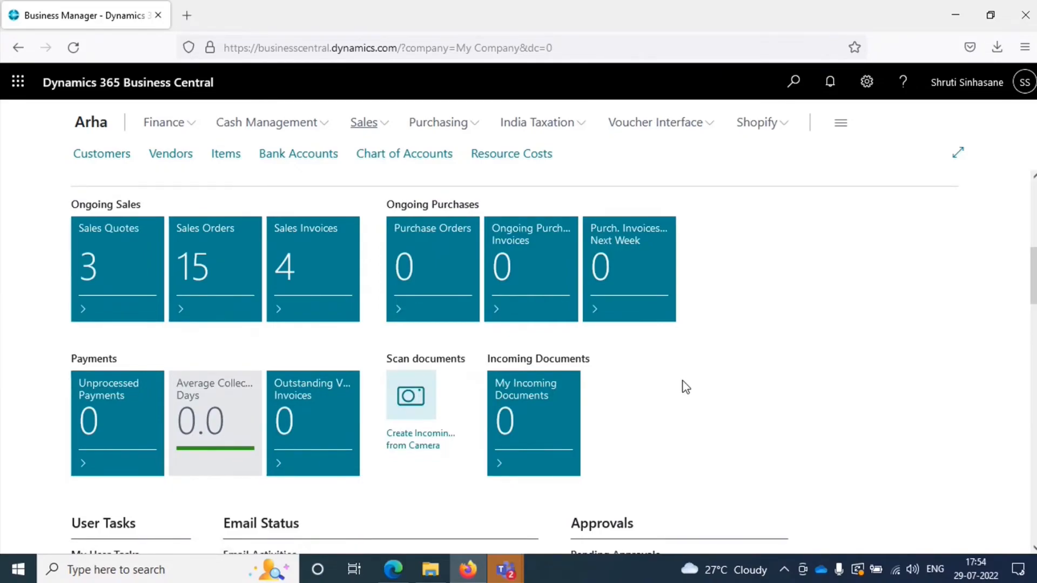
# Step: Go to the Sales Orders list under Sales and open the second order in it
pyautogui.click(368, 128)
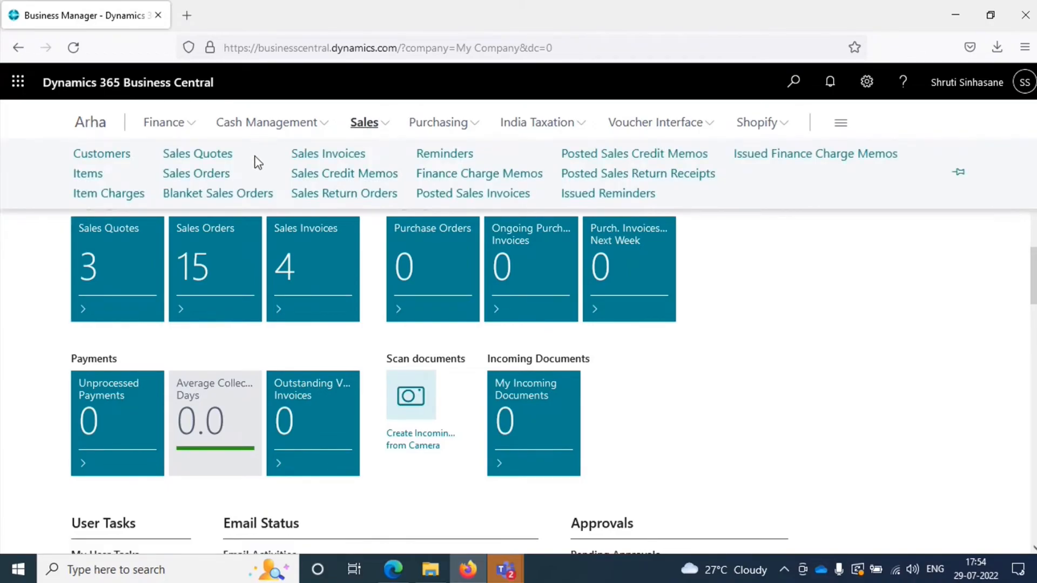
pyautogui.click(224, 173)
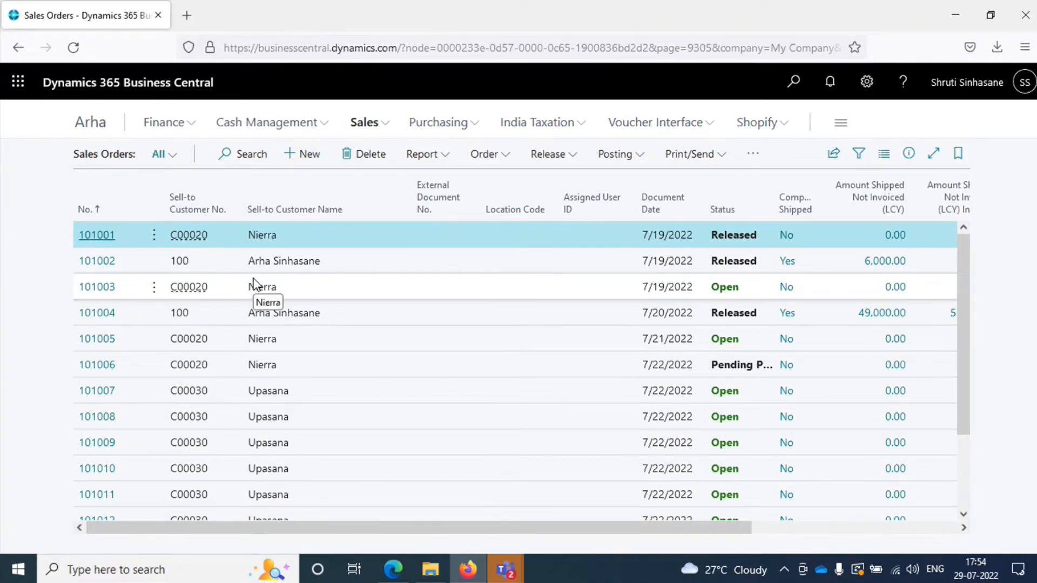
pyautogui.click(96, 261)
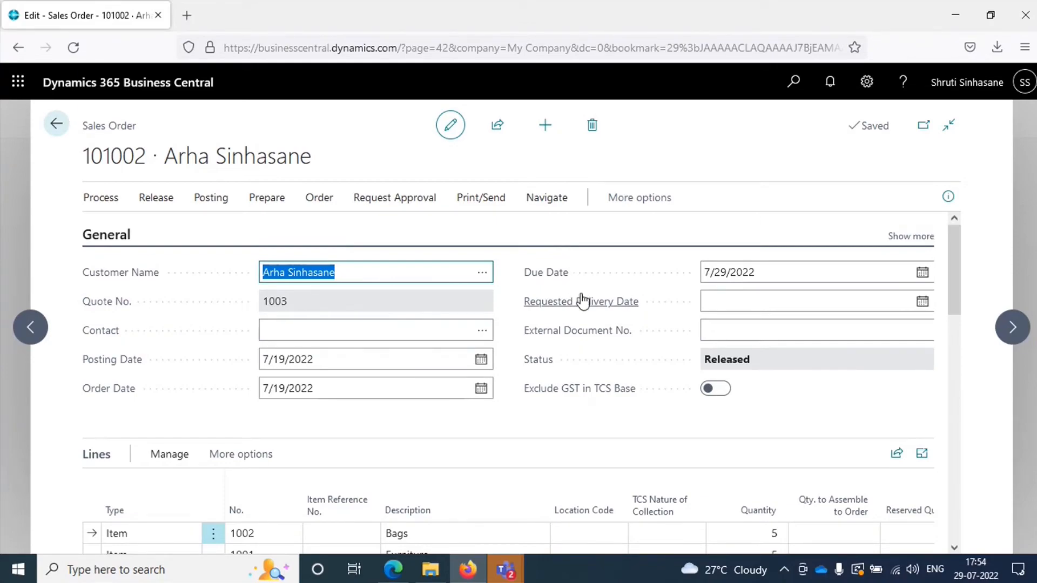
# Step: Switch the sales order to read-only mode and back to editing, and read the explanation of the Requested Delivery Date field
pyautogui.moveTo(582, 300)
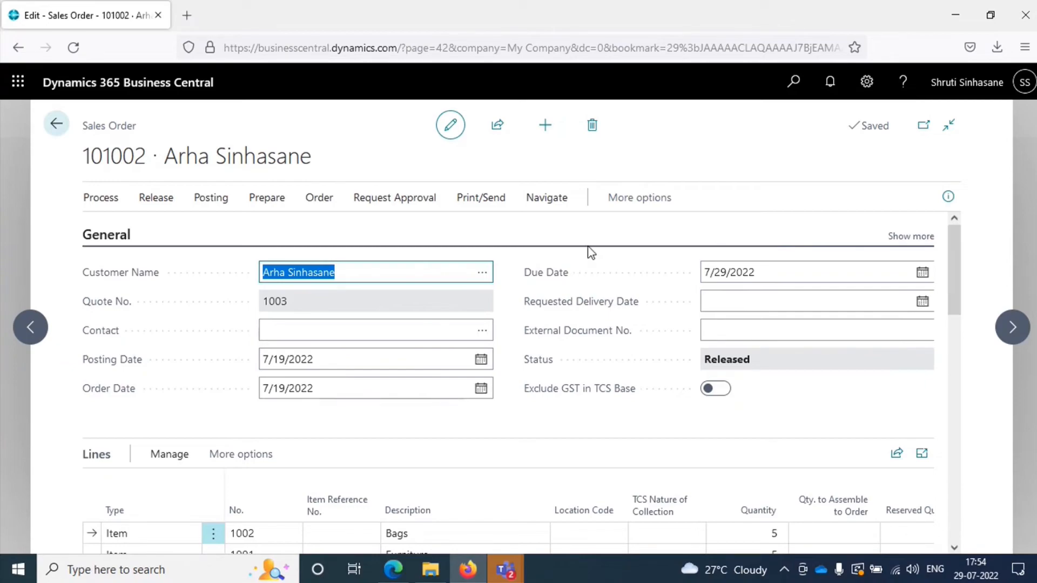
pyautogui.click(454, 138)
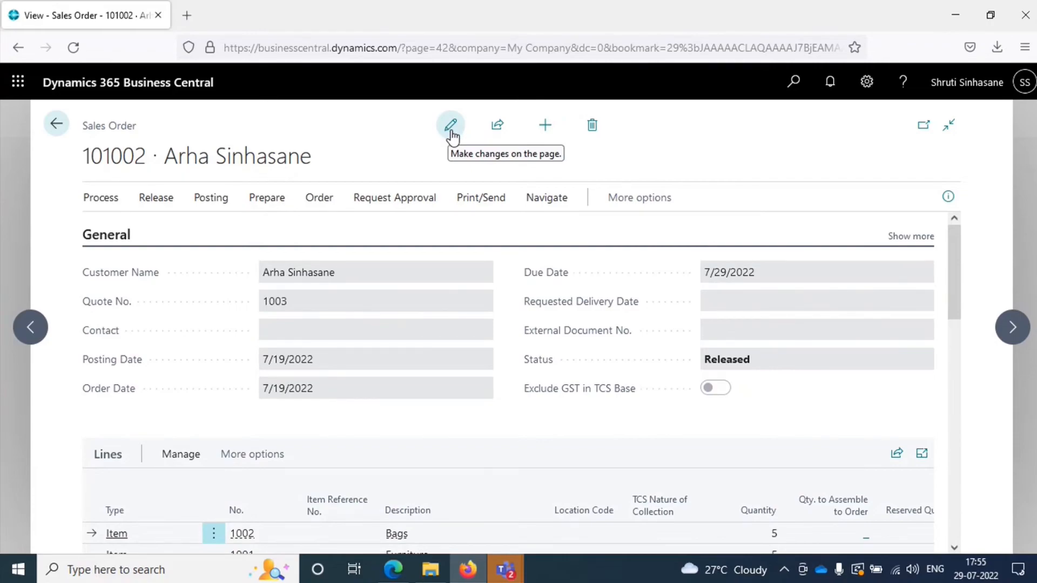
pyautogui.click(452, 135)
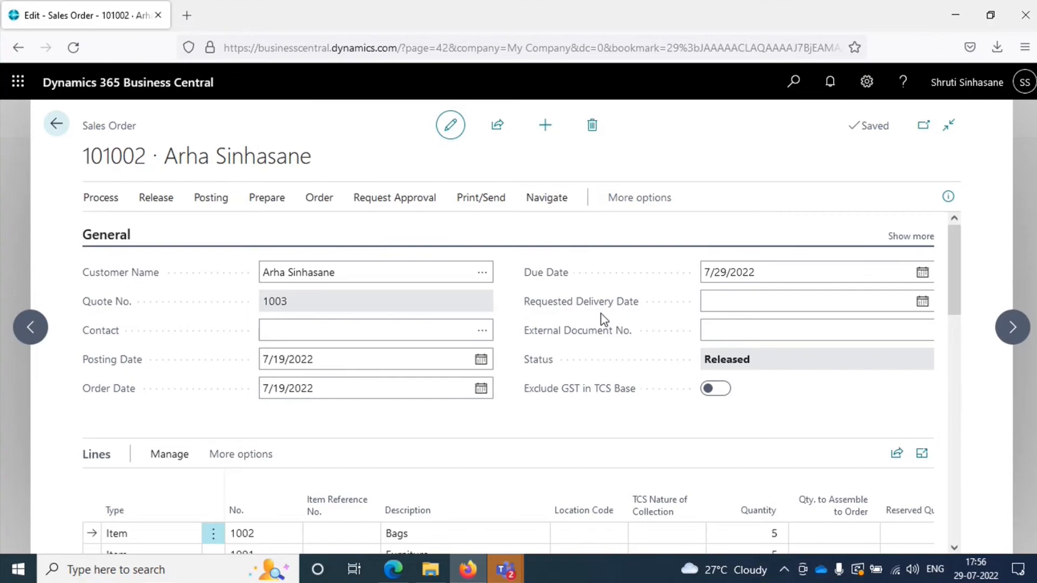
pyautogui.moveTo(594, 313)
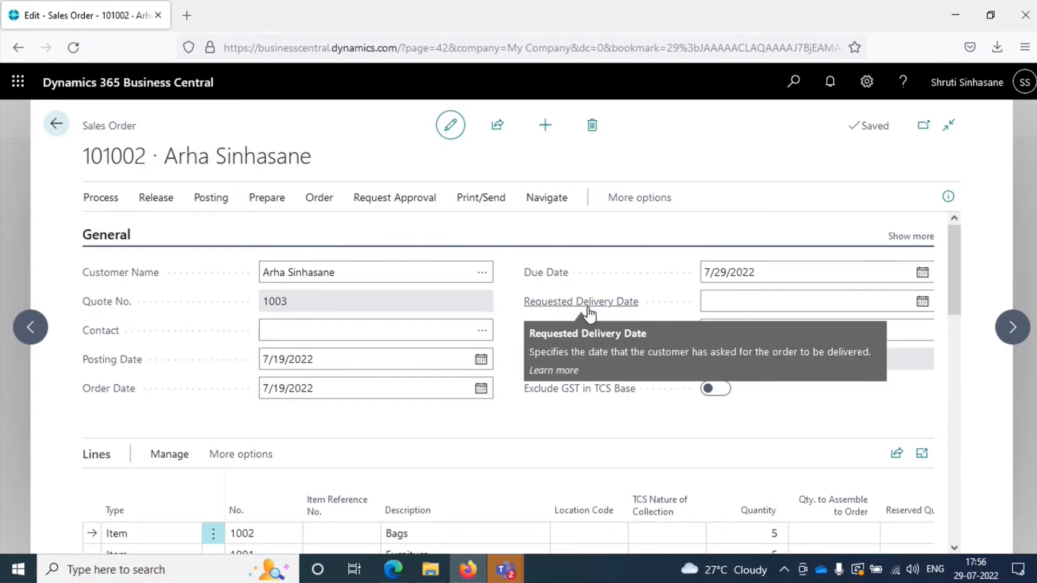
# Step: Return to the Sales Orders list, review the selected order's customer statistics and details in the FactBox, and hide it
pyautogui.click(59, 123)
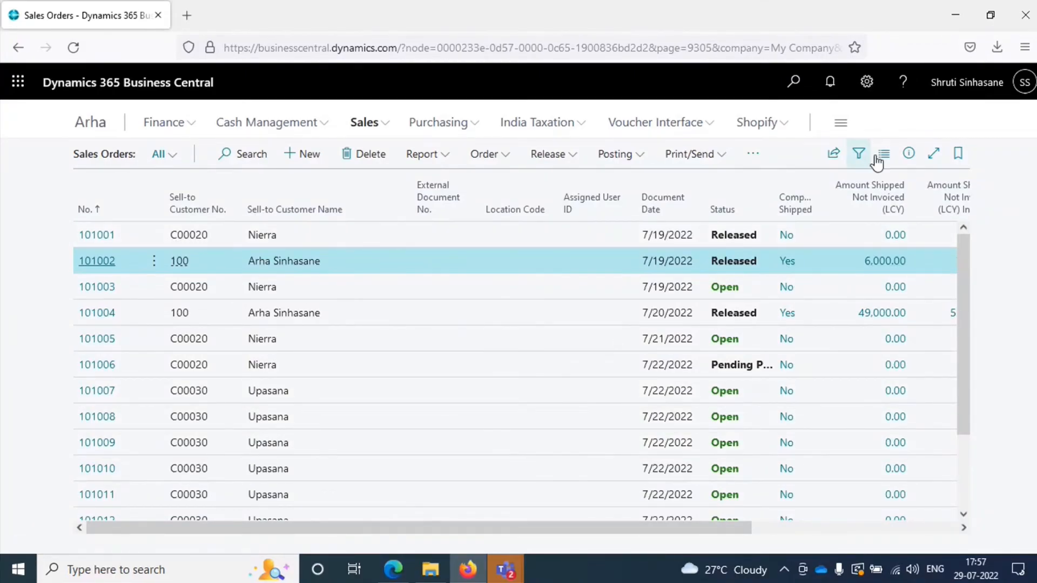
pyautogui.click(909, 155)
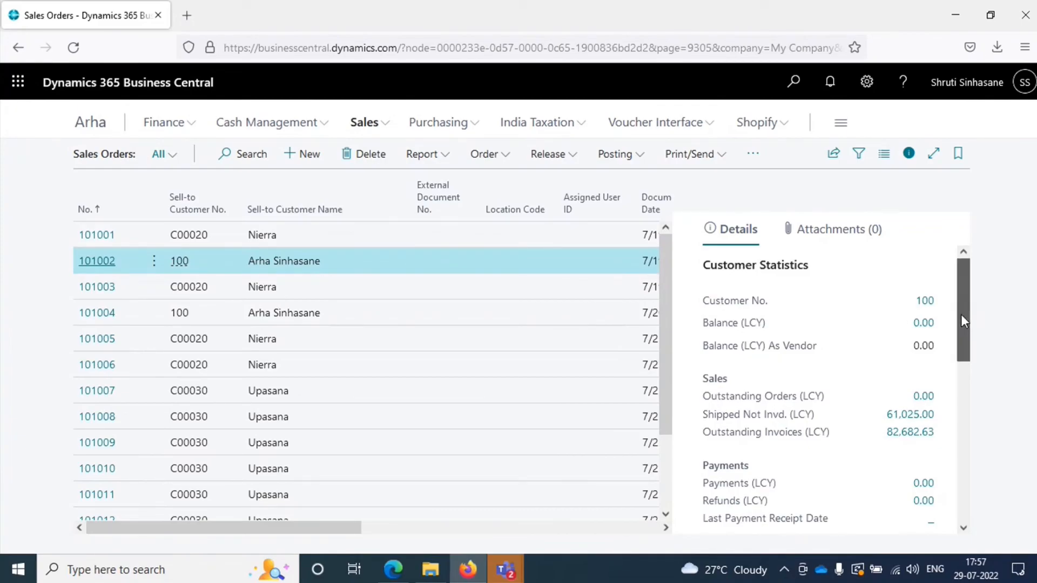
pyautogui.moveTo(964, 321); pyautogui.dragTo(970, 426)
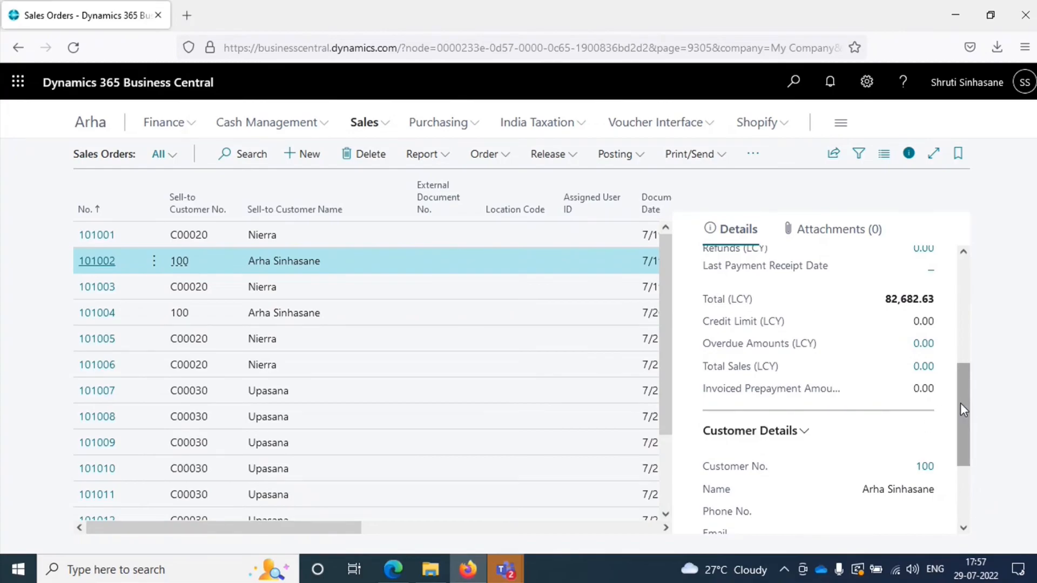
pyautogui.click(909, 162)
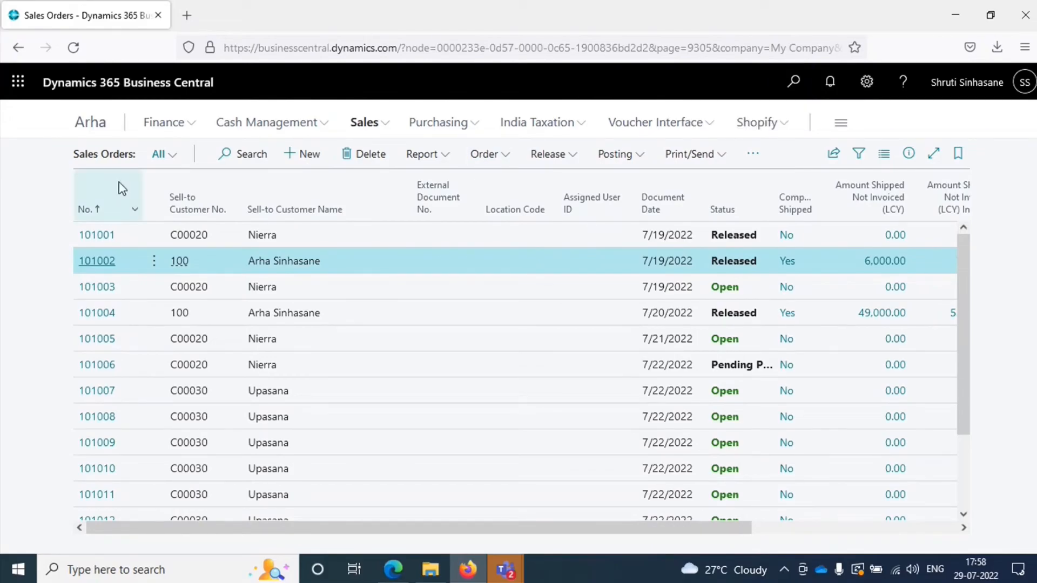
# Step: Search for "Items" with Tell Me and look through the matching actions, pages and reports
pyautogui.click(793, 98)
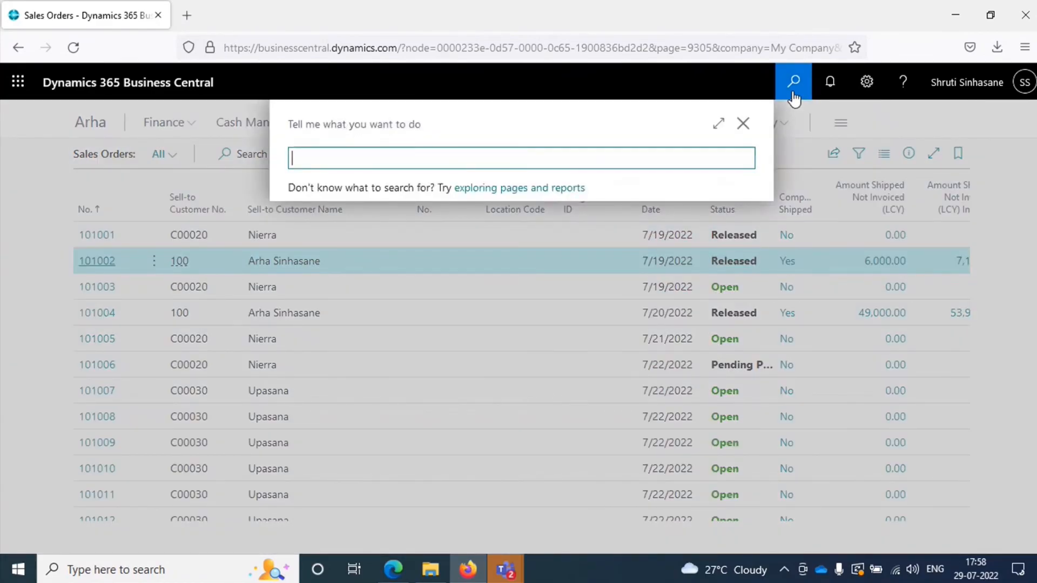
pyautogui.click(794, 99)
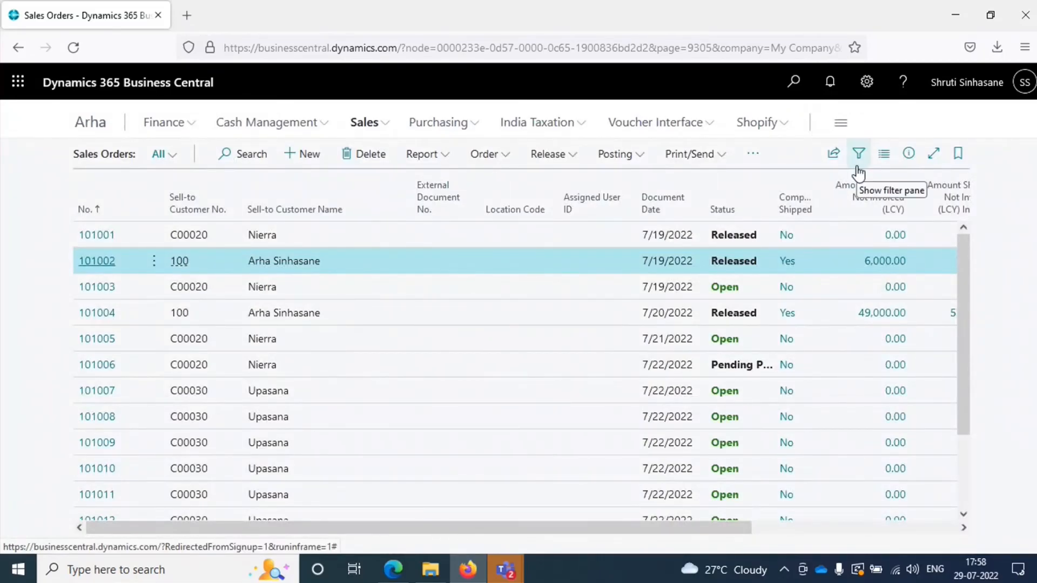
pyautogui.hotkey('alt', 'q')
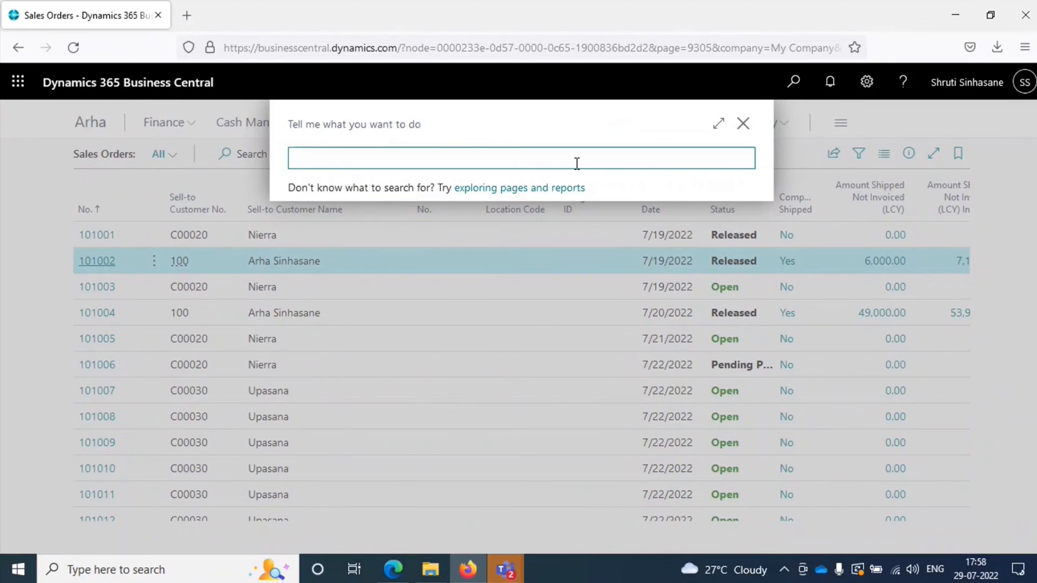
pyautogui.write('Items')
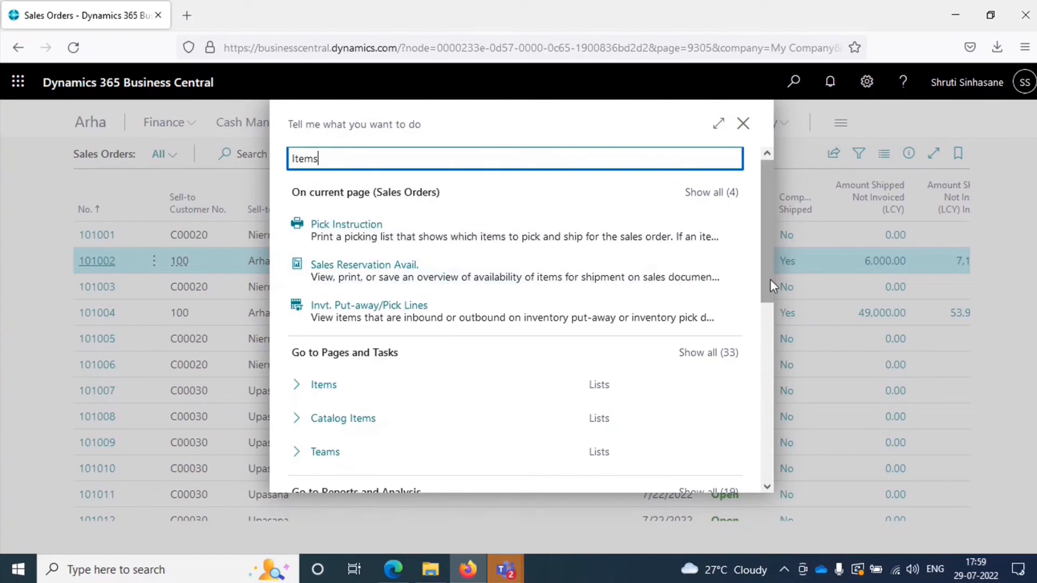
pyautogui.moveTo(770, 278); pyautogui.dragTo(781, 338)
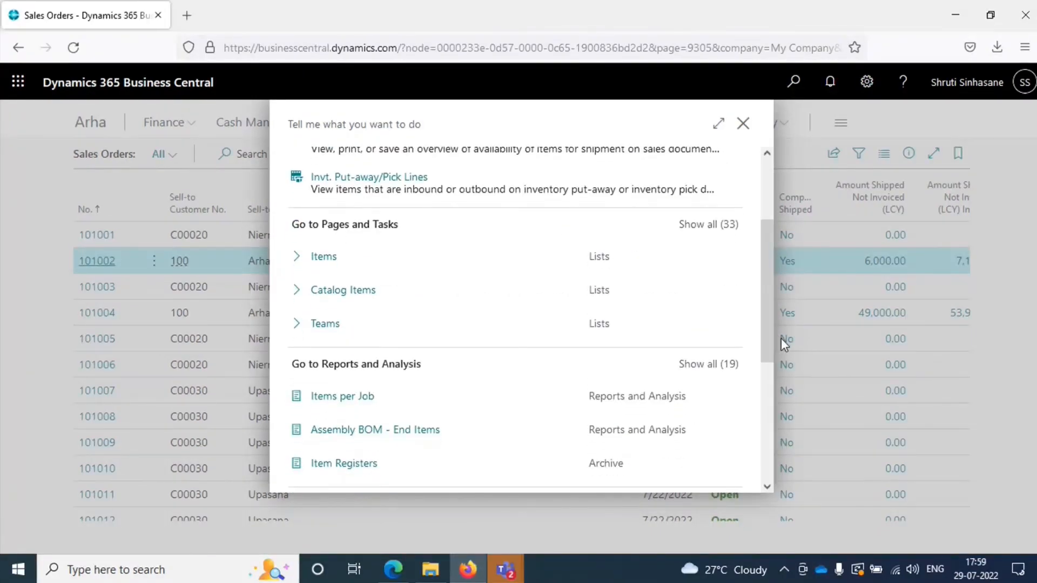